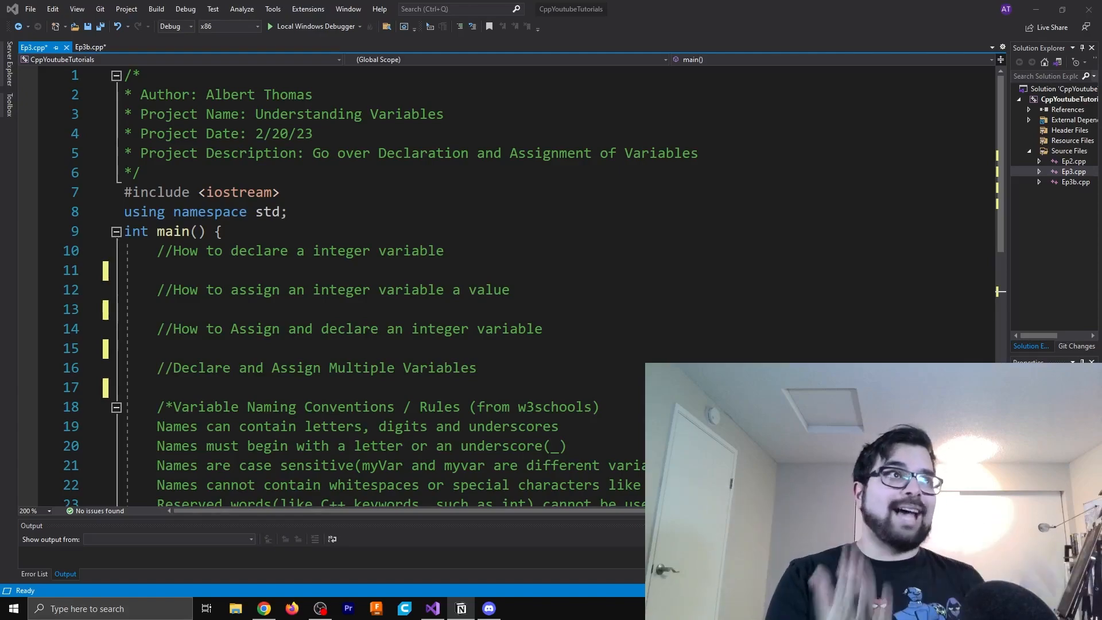
Review the header comment and include/namespace lines, then begin an int declaration on line 11.
{"action": "left_click_drag", "start_coordinate": [142, 173], "coordinate": [128, 75]}
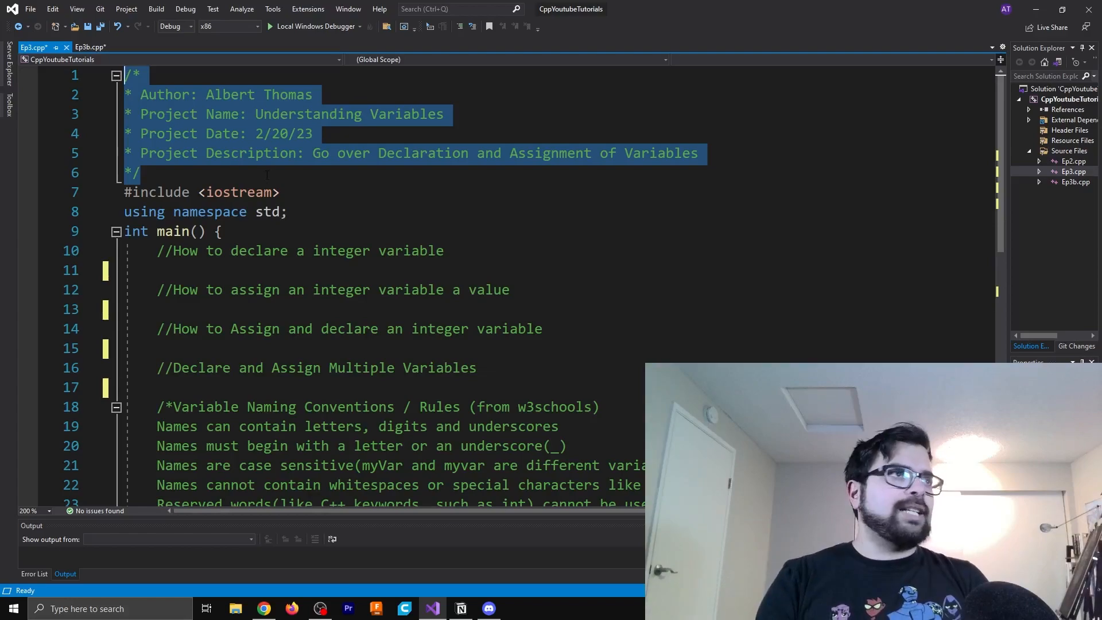
{"action": "left_click", "coordinate": [293, 173]}
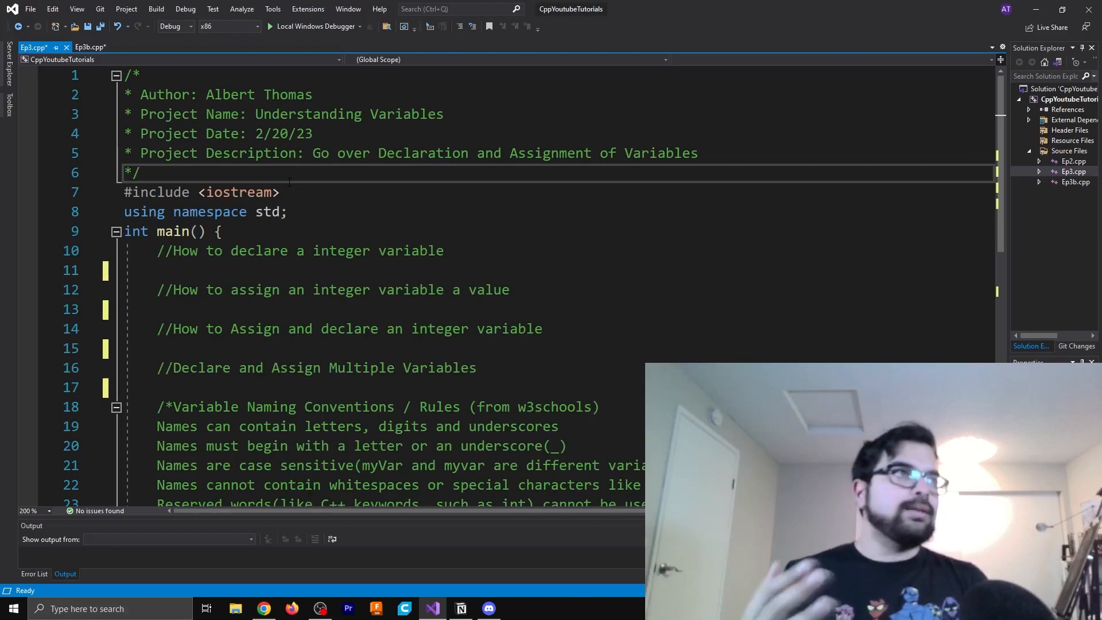
{"action": "key", "text": "Down"}
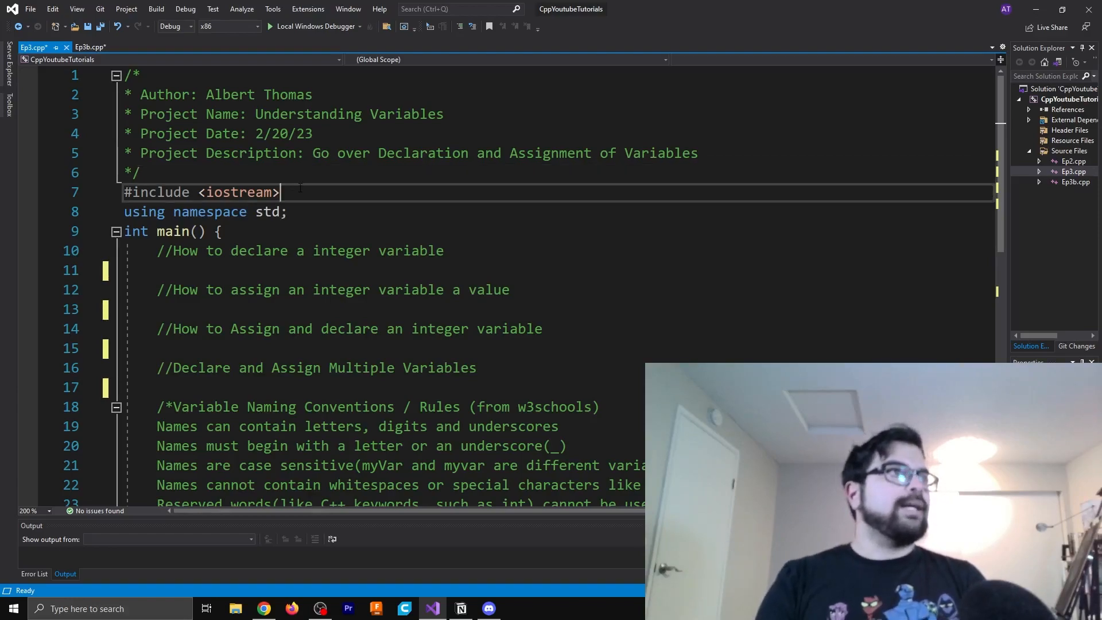
{"action": "left_click_drag", "start_coordinate": [293, 212], "coordinate": [96, 180]}
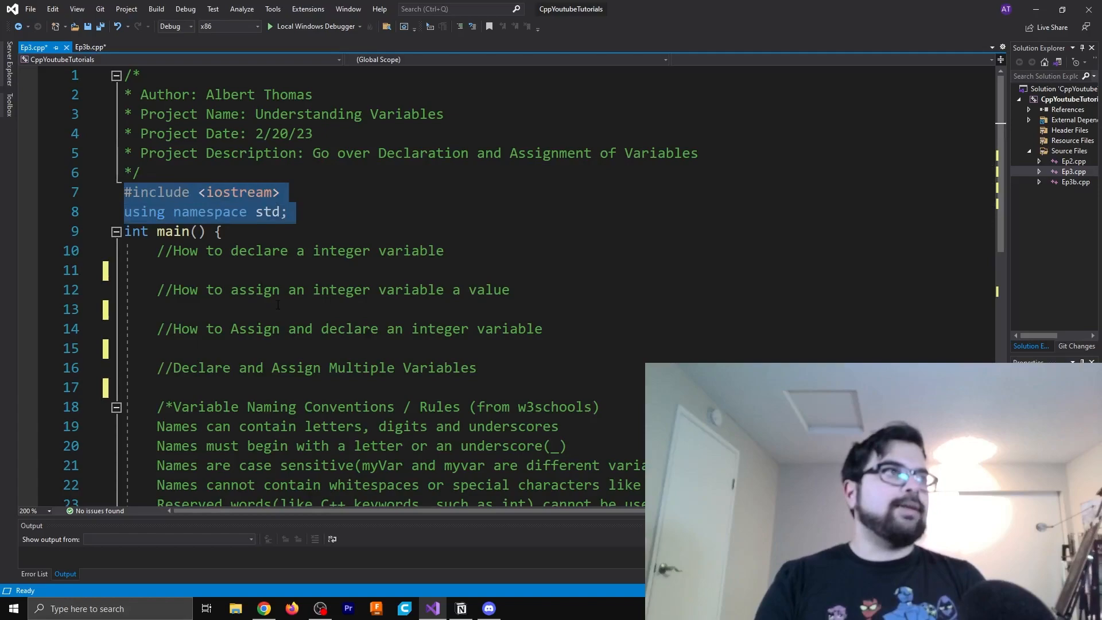
{"action": "left_click", "coordinate": [265, 272]}
{"action": "type", "text": "int"}
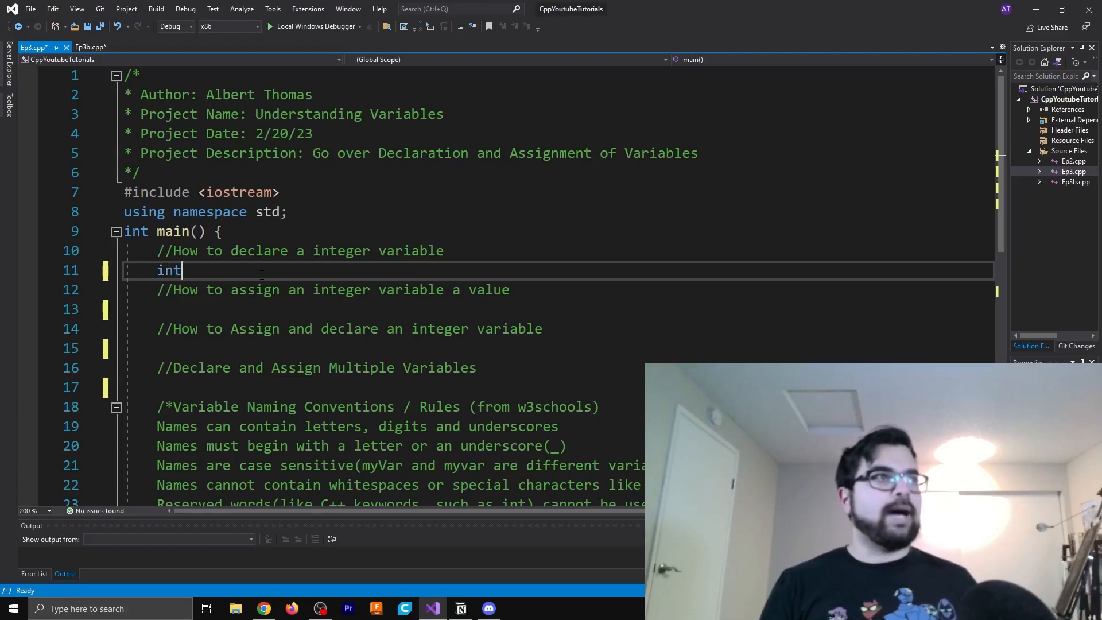
Complete 'int x;' on line 11 and move to line 13 for the assignment.
{"action": "key", "text": "ctrl+space"}
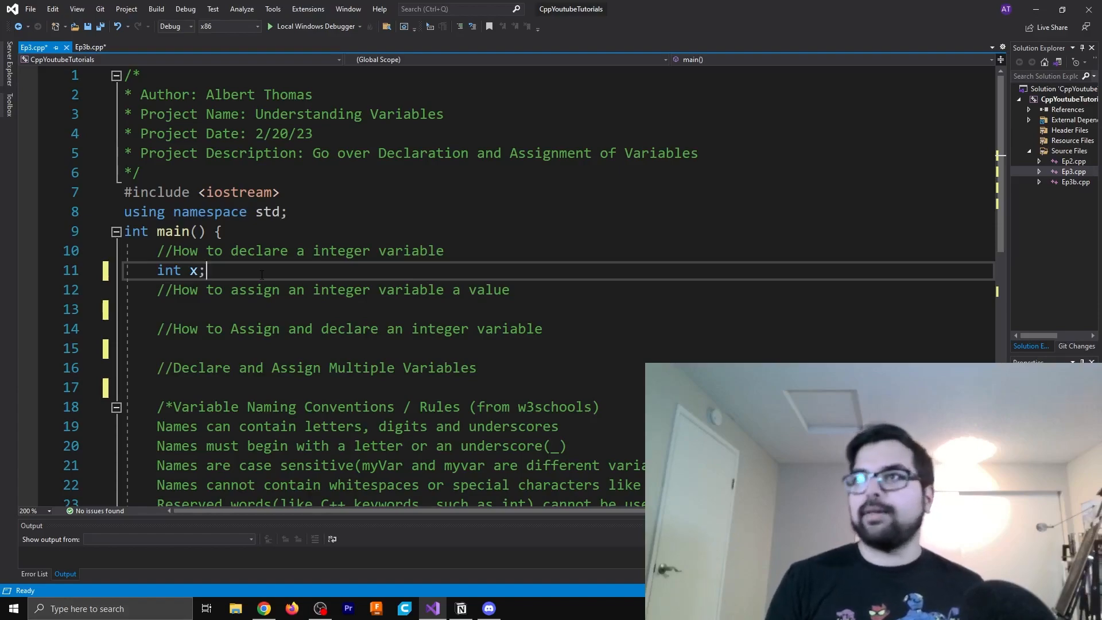
{"action": "left_click", "coordinate": [259, 309]}
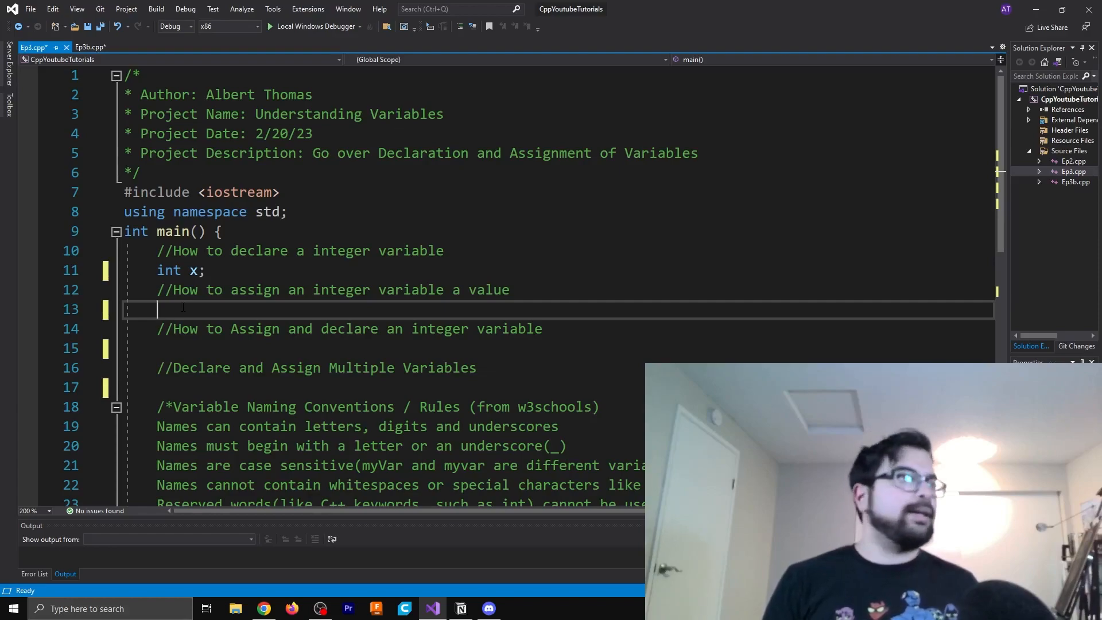
{"action": "type", "text": "x"}
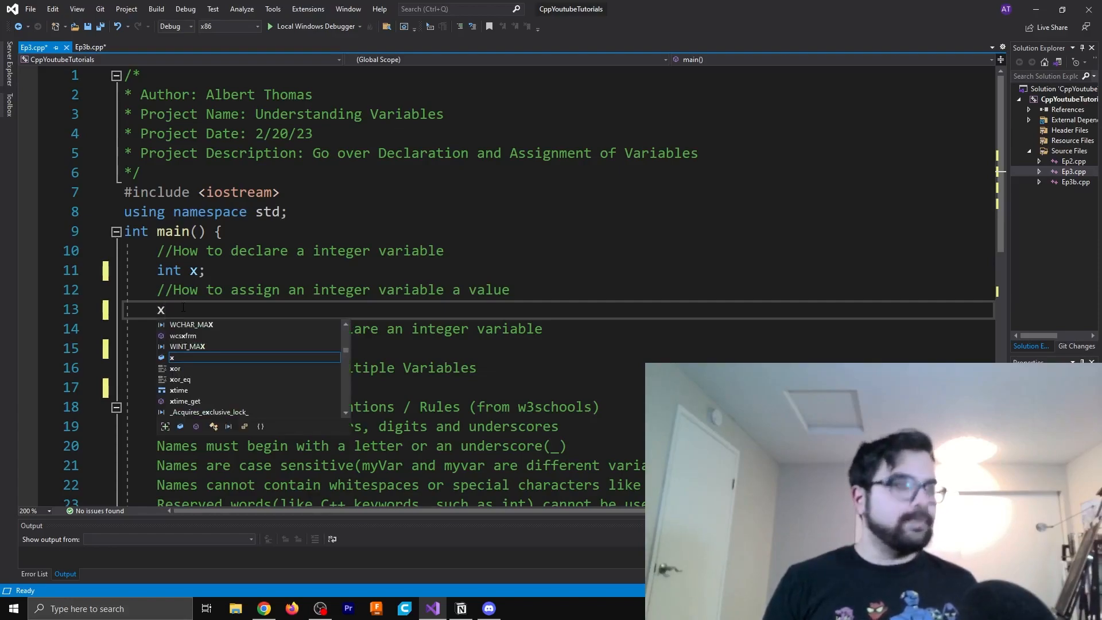
{"action": "type", "text": " = 100"}
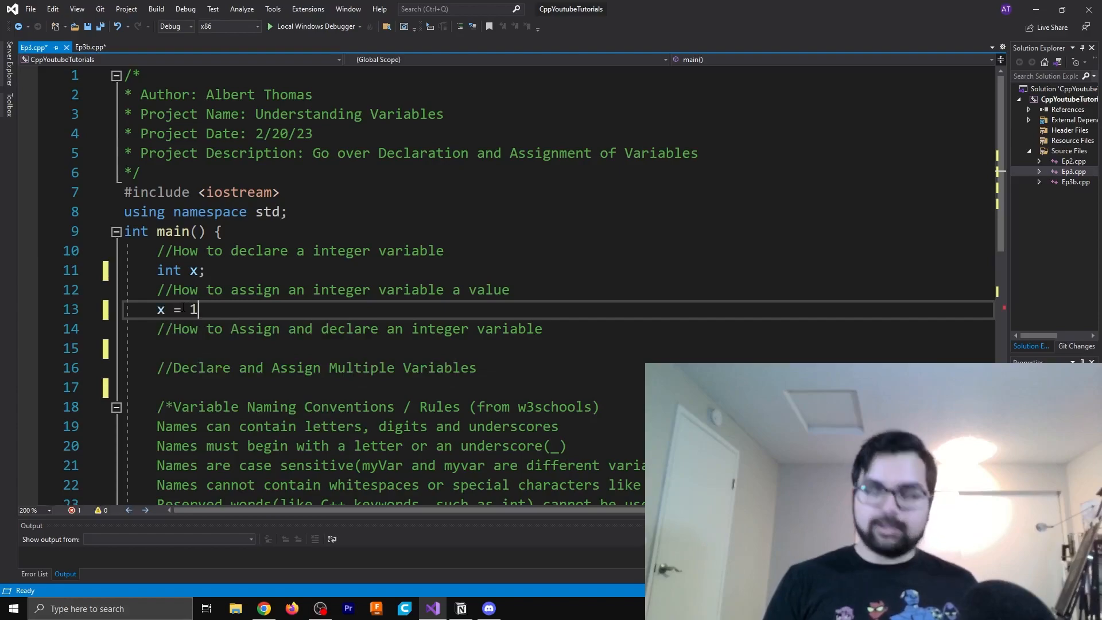
{"action": "type", "text": ";"}
Assign 'x = 100;' on line 13 and move to line 15 to begin 'int y'.
{"action": "left_click", "coordinate": [157, 349]}
{"action": "type", "text": "i"}
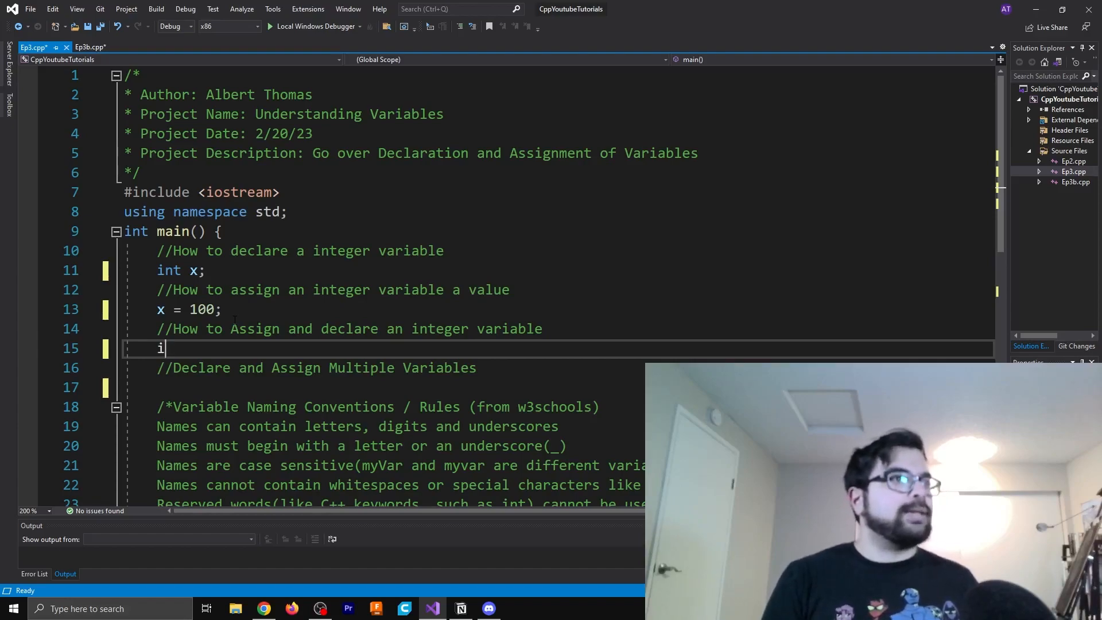
{"action": "type", "text": "nt y "}
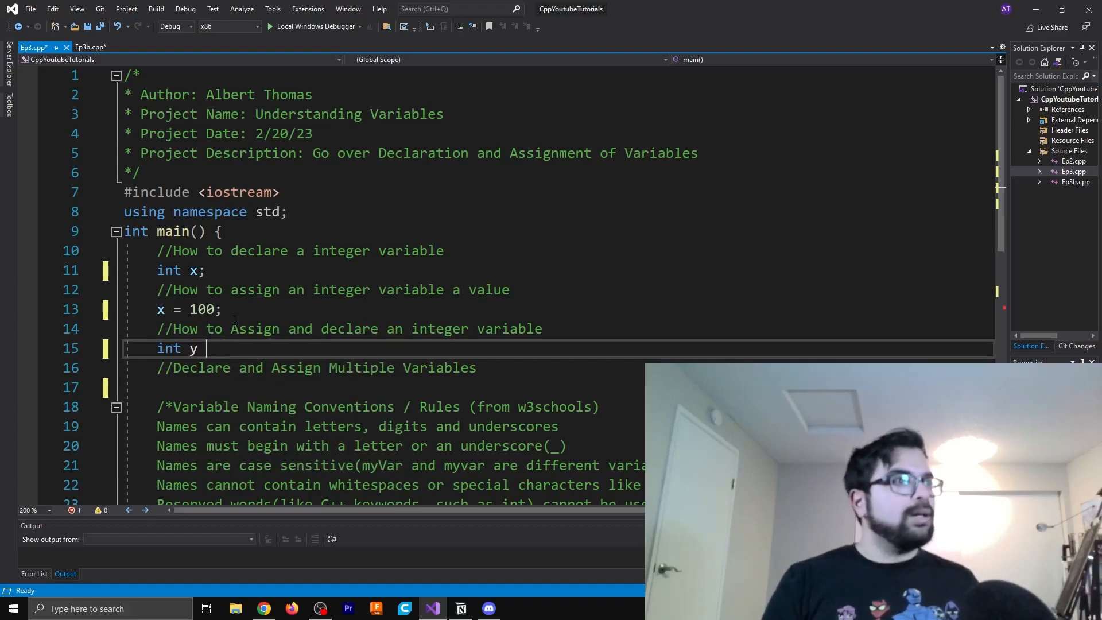
{"action": "type", "text": "-"}
Write 'int y = 200;' on line 15, correcting the stray dash to an equals sign.
{"action": "key", "text": "BackSpace"}
{"action": "type", "text": "= 200;"}
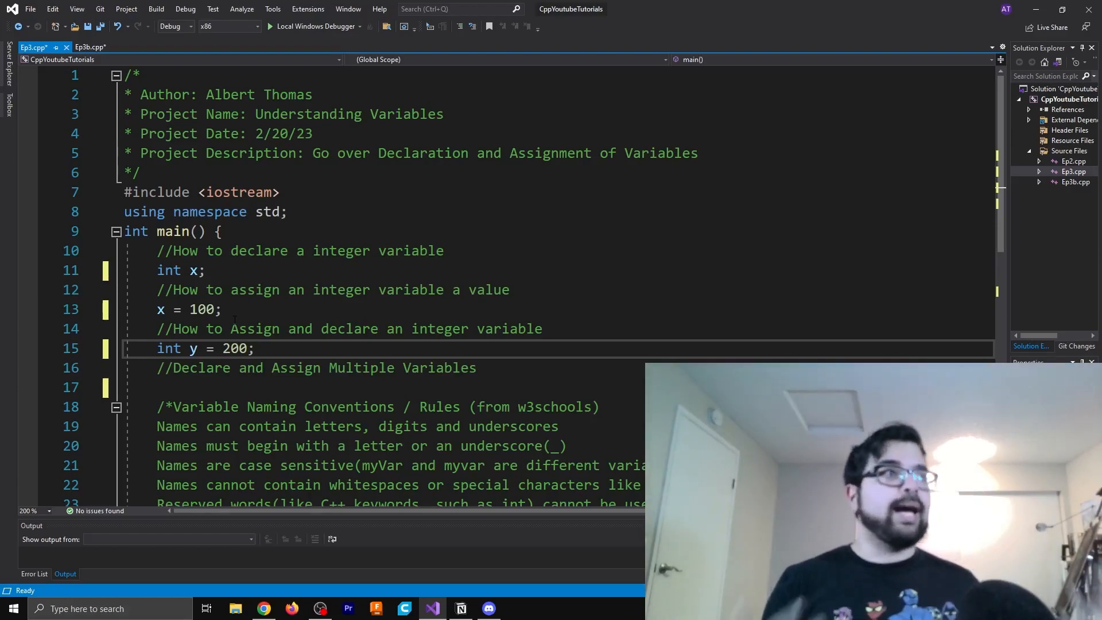
{"action": "scroll", "coordinate": [1012, 291], "scroll_direction": "down", "scroll_amount": 4}
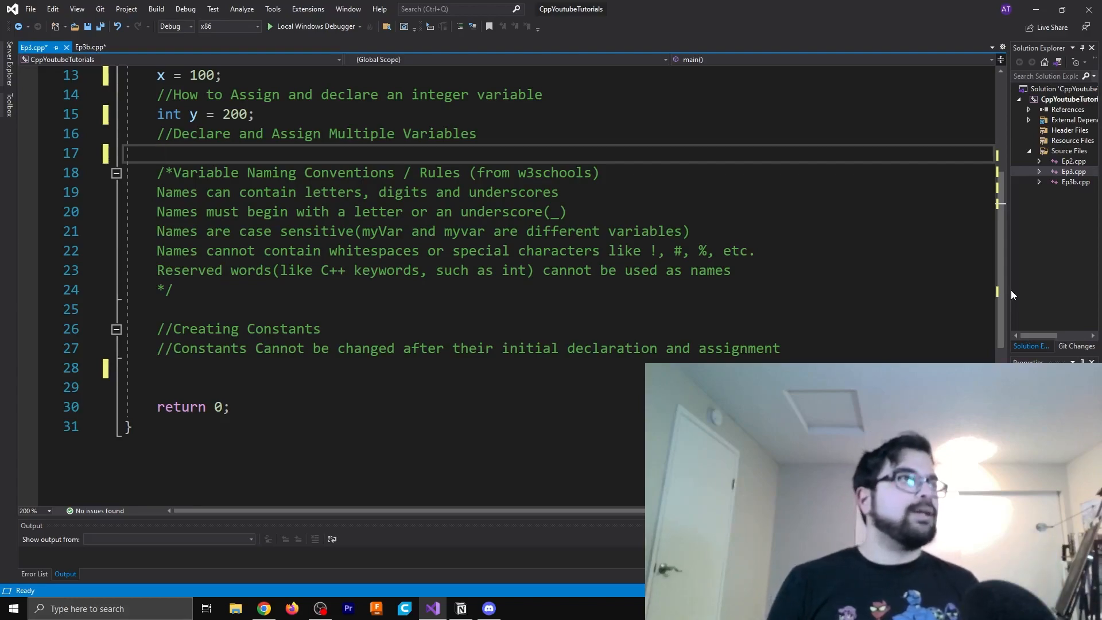
{"action": "type", "text": "int a = 3"}
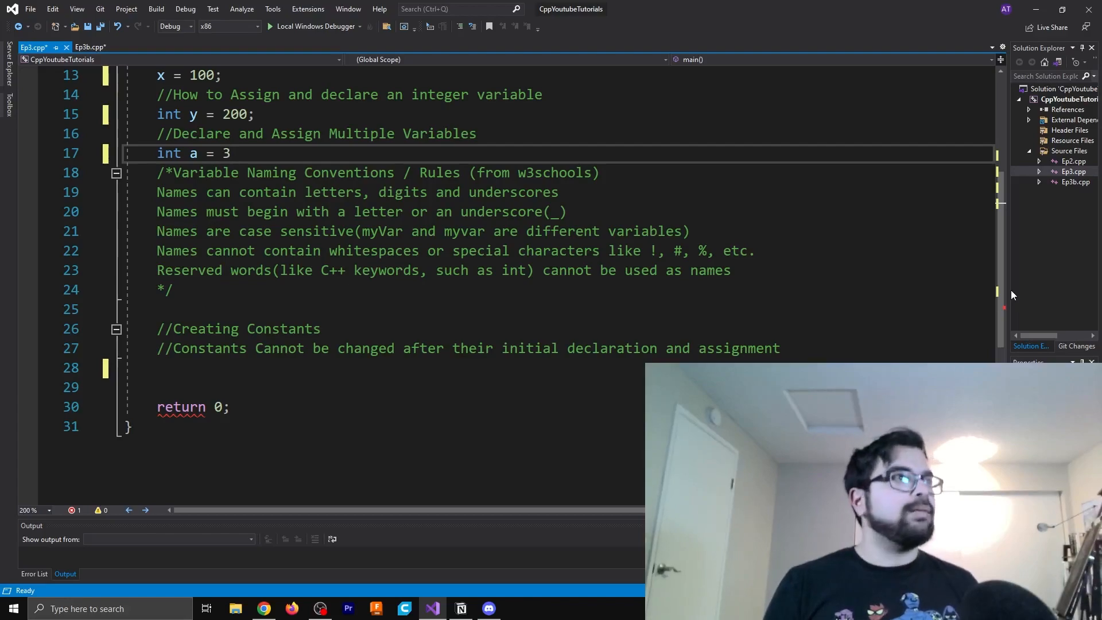
{"action": "type", "text": ", b"}
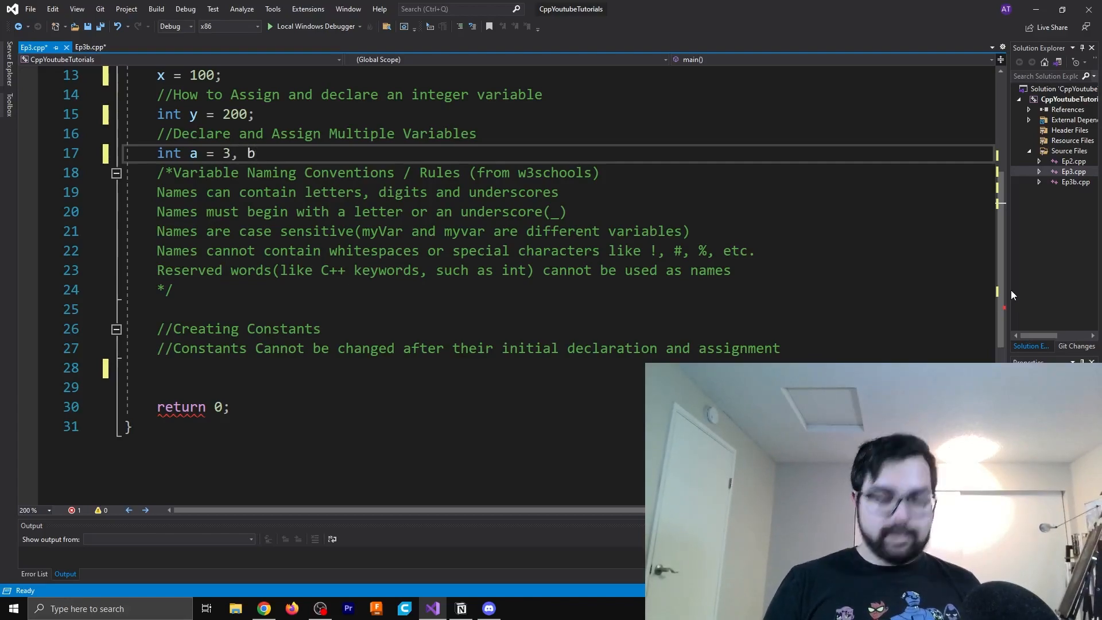
{"action": "type", "text": " = 4, c = 5"}
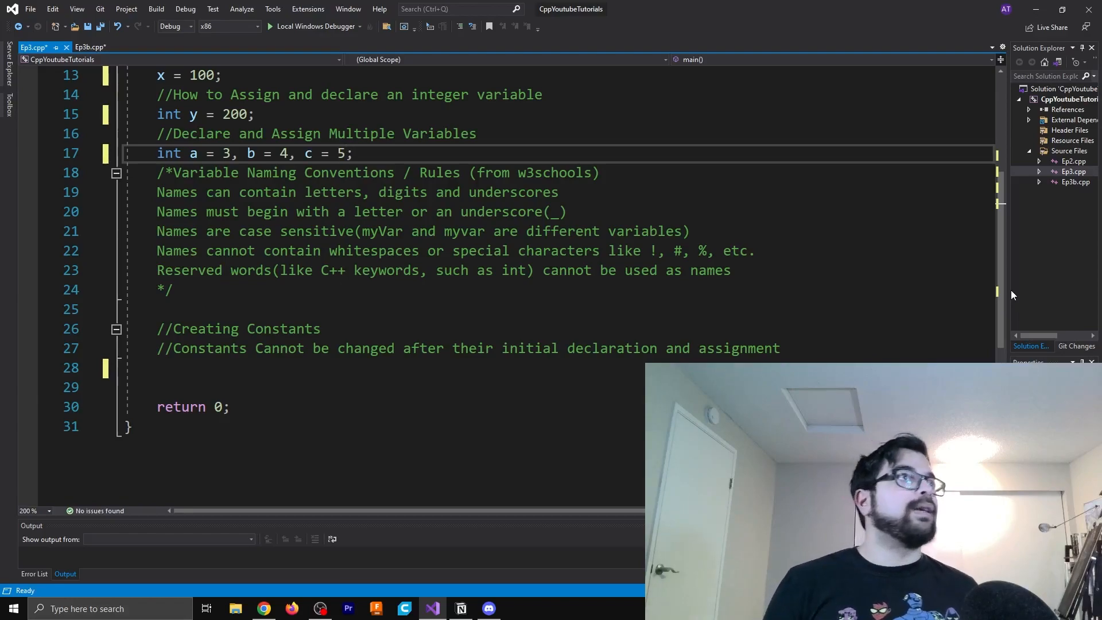
{"action": "type", "text": ","}
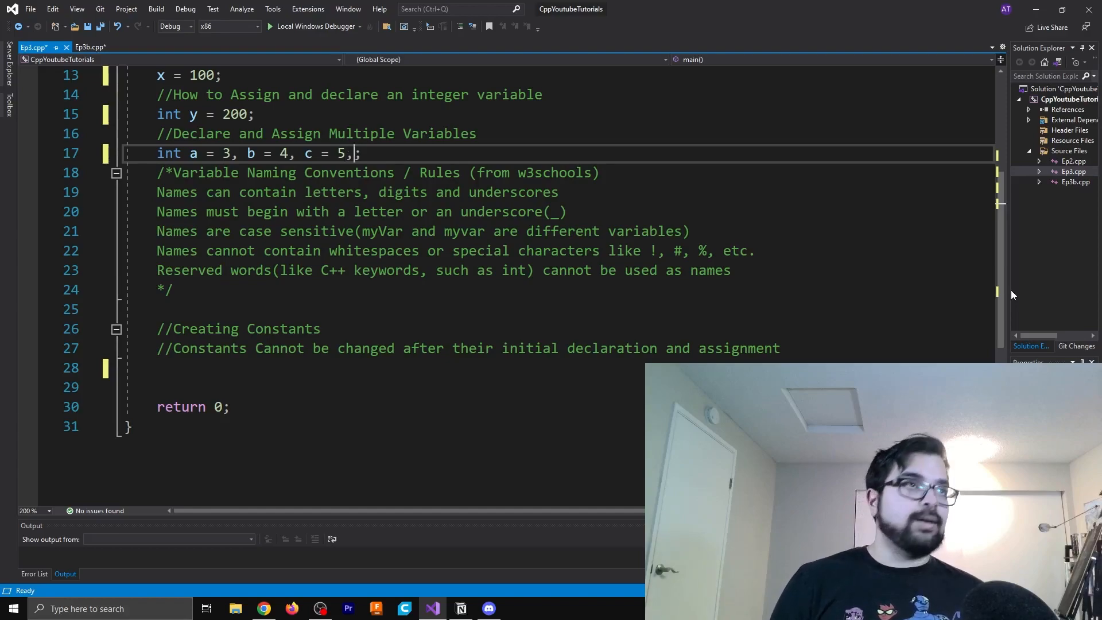
{"action": "type", "text": " and"}
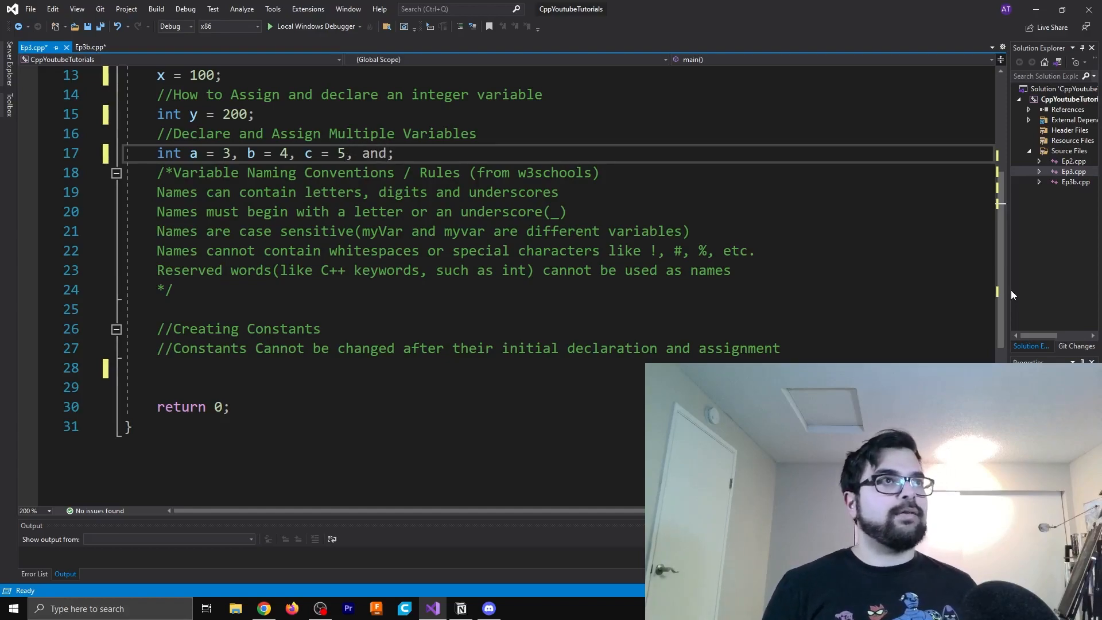
Append ', ans' to 'int a = 3, b = 4, c = 5' and start a new line beneath it.
{"action": "key", "text": "BackSpace"}
{"action": "type", "text": "s"}
{"action": "key", "text": "End"}
{"action": "key", "text": "Return"}
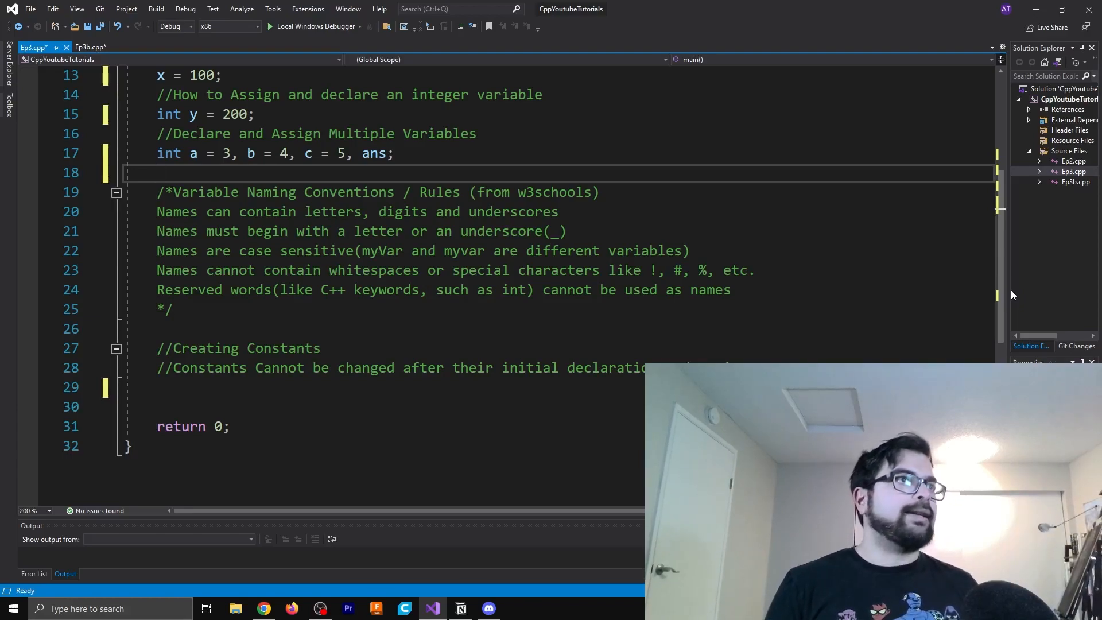
{"action": "type", "text": "ans"}
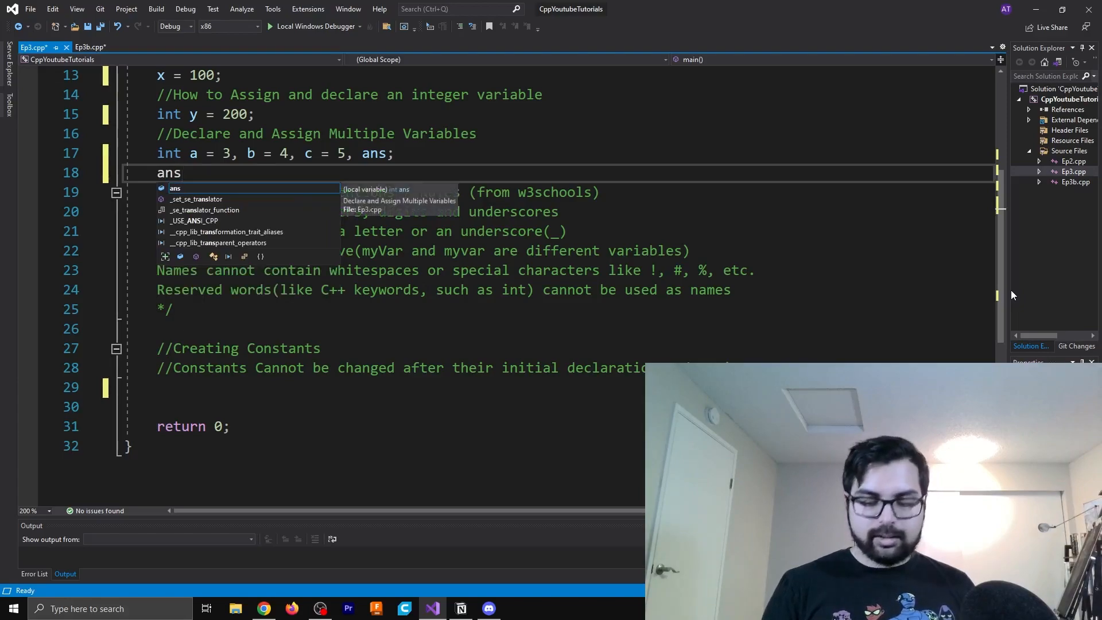
{"action": "type", "text": " = a "}
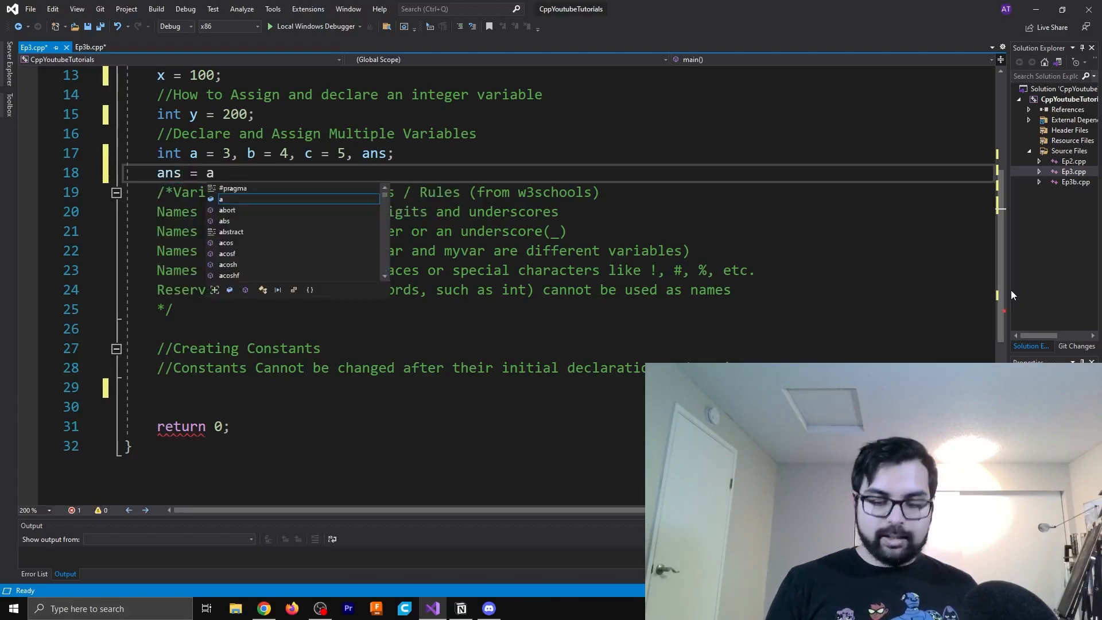
{"action": "type", "text": "+ b + "}
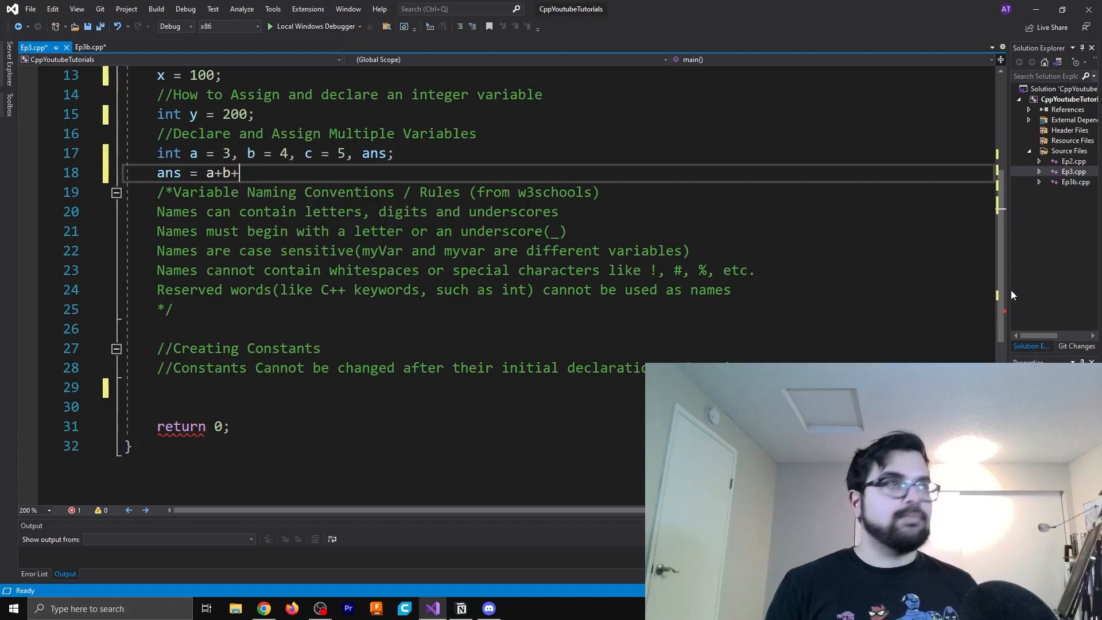
{"action": "type", "text": "c;"}
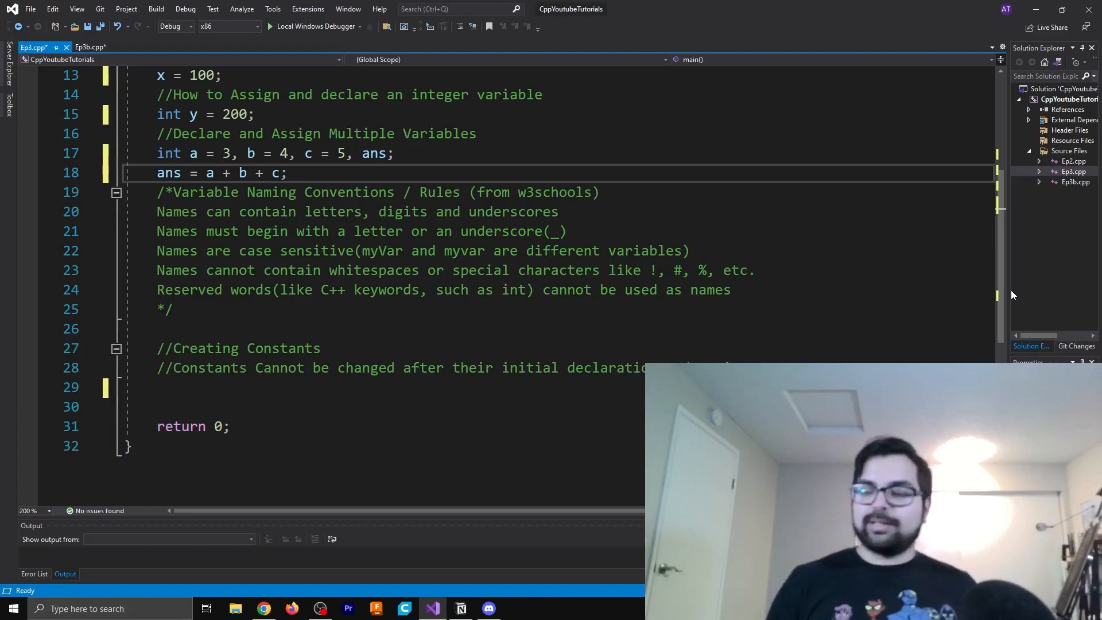
{"action": "left_click_drag", "start_coordinate": [175, 153], "coordinate": [296, 154]}
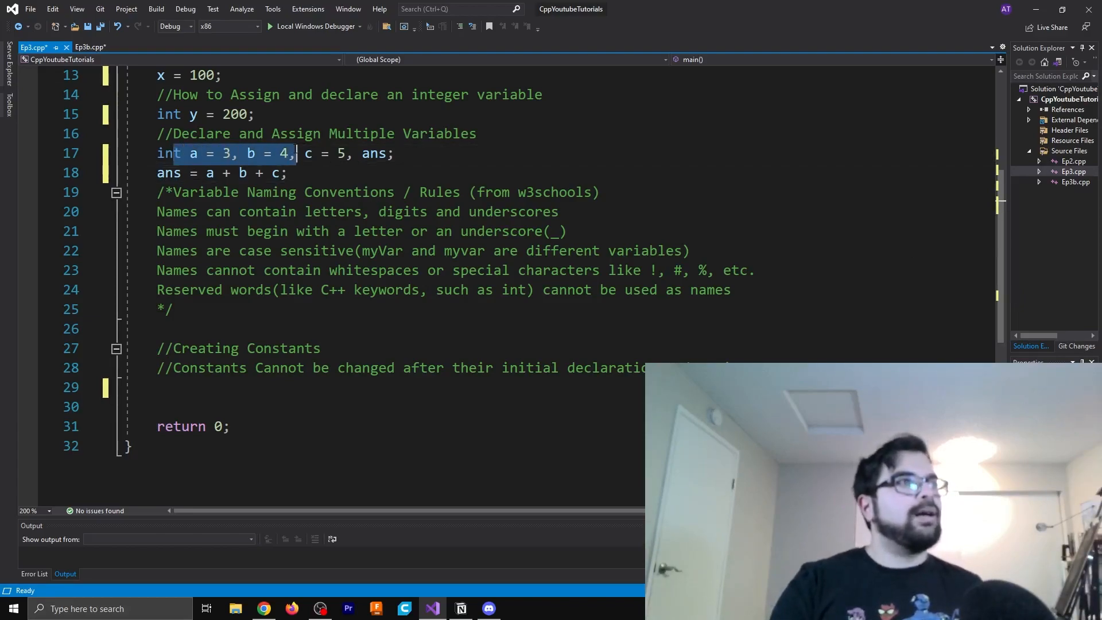
{"action": "left_click", "coordinate": [363, 153]}
{"action": "double_click", "coordinate": [373, 153]}
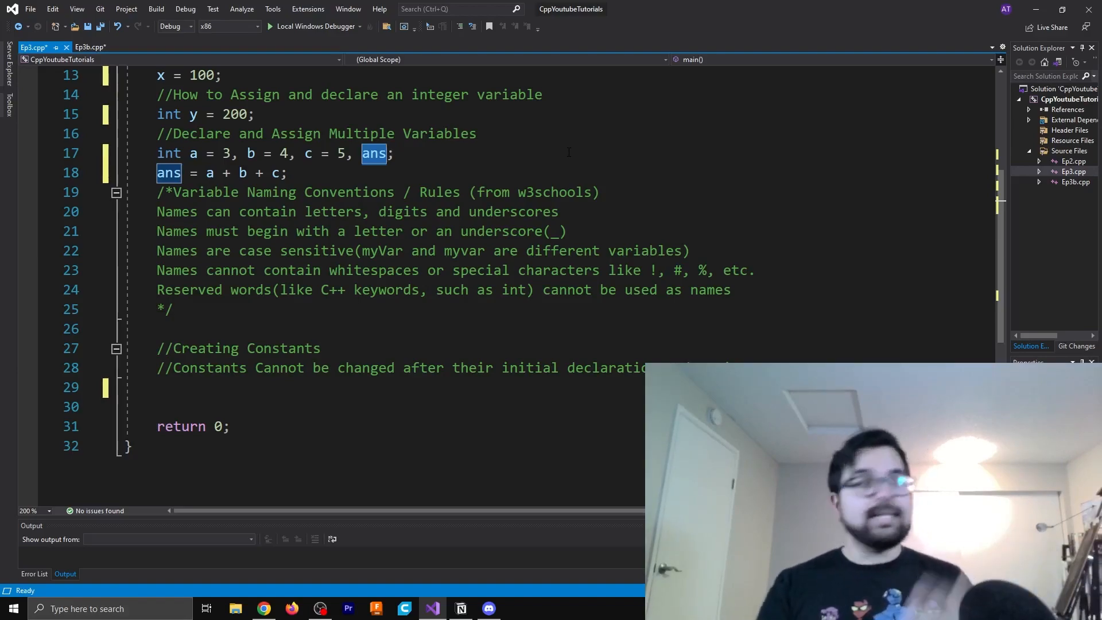
{"action": "scroll", "coordinate": [551, 259], "scroll_direction": "down", "scroll_amount": 5}
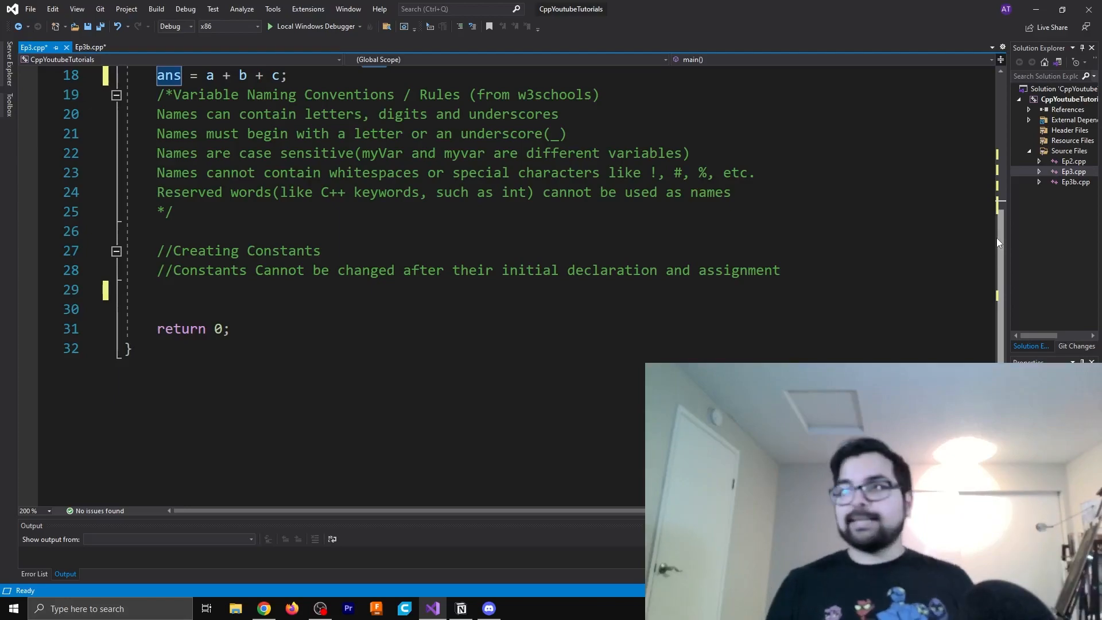
{"action": "left_click", "coordinate": [192, 291]}
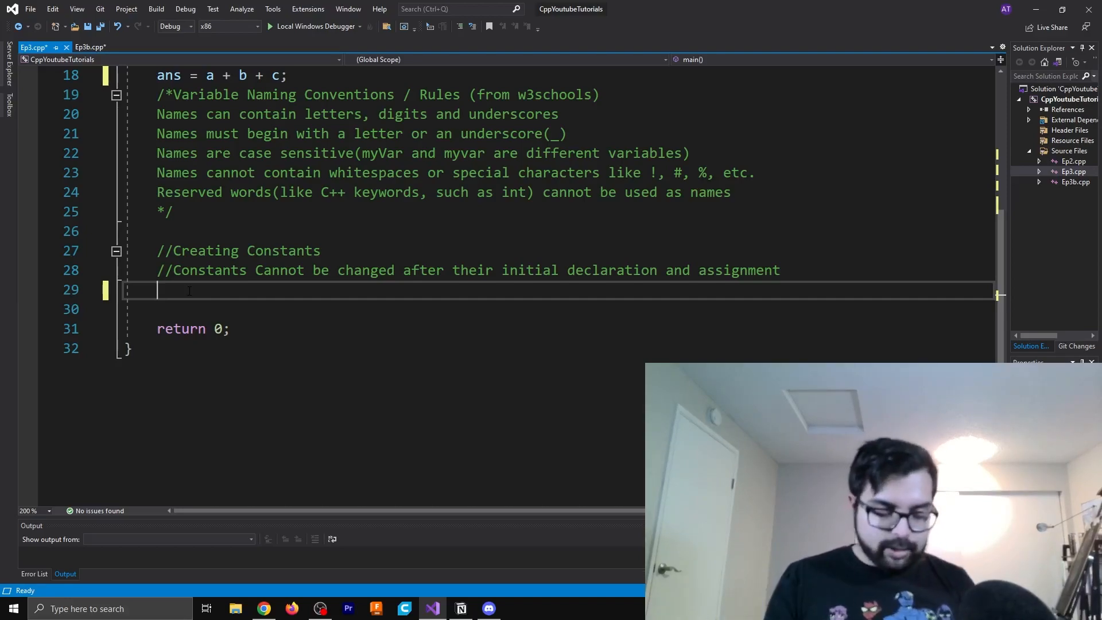
{"action": "type", "text": "cons"}
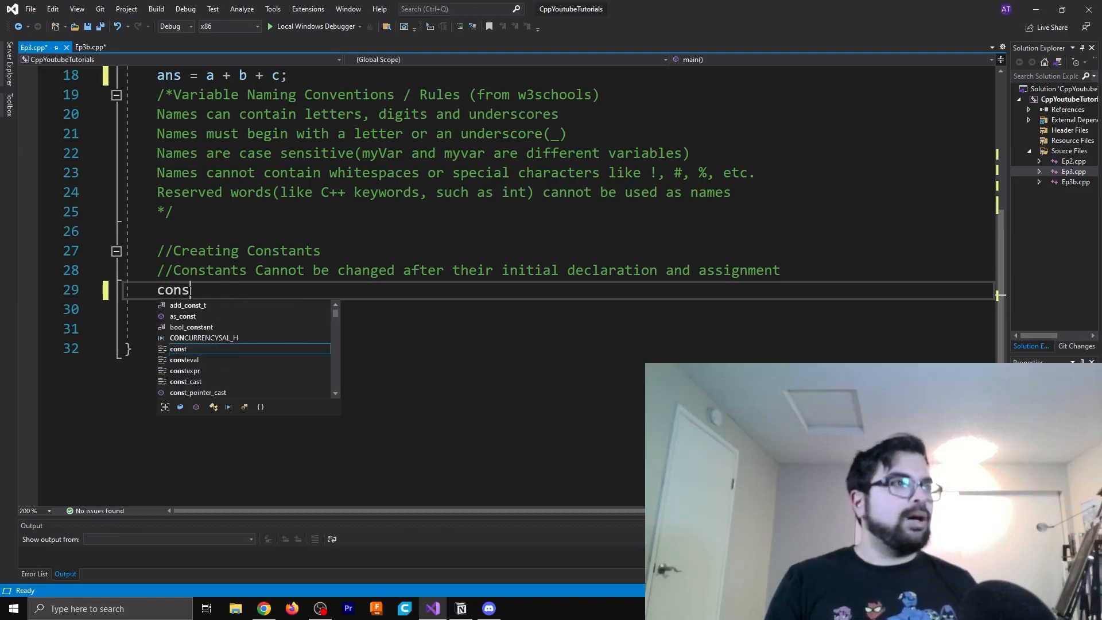
{"action": "type", "text": "t int"}
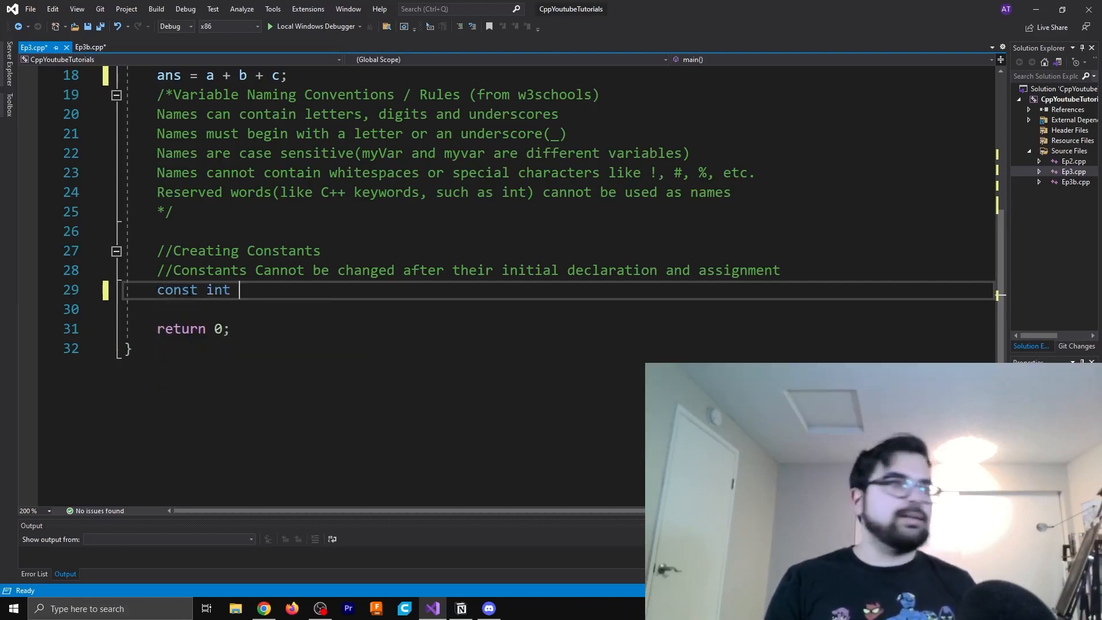
{"action": "type", "text": " test = 100;"}
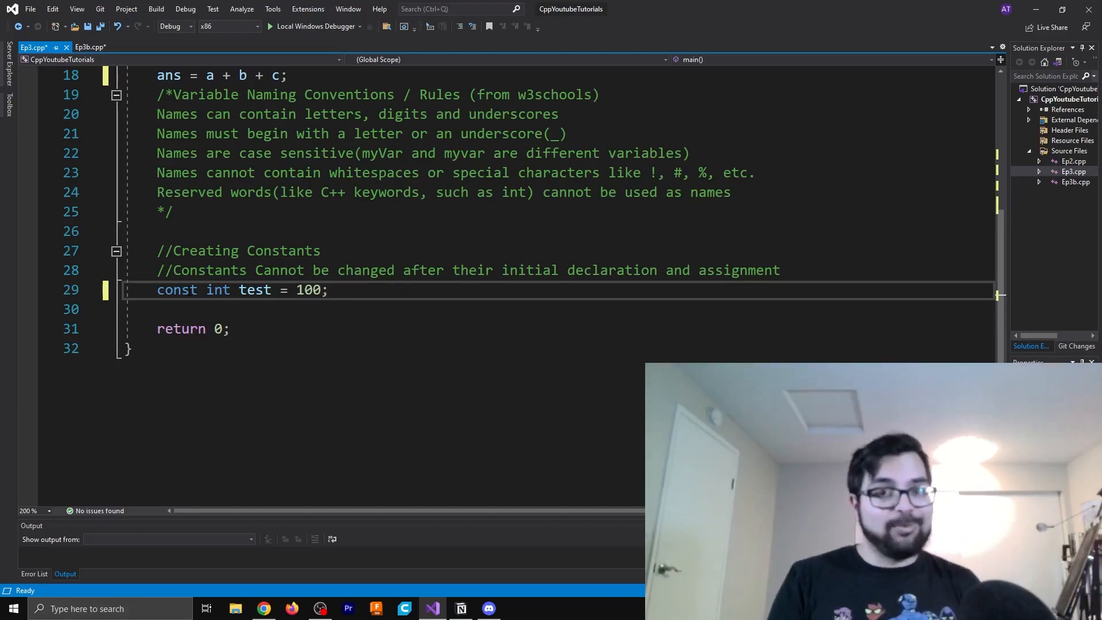
Finish 'const int test = 100;' on line 29 and switch to Ep3b.cpp.
{"action": "key", "text": "ctrl+Tab"}
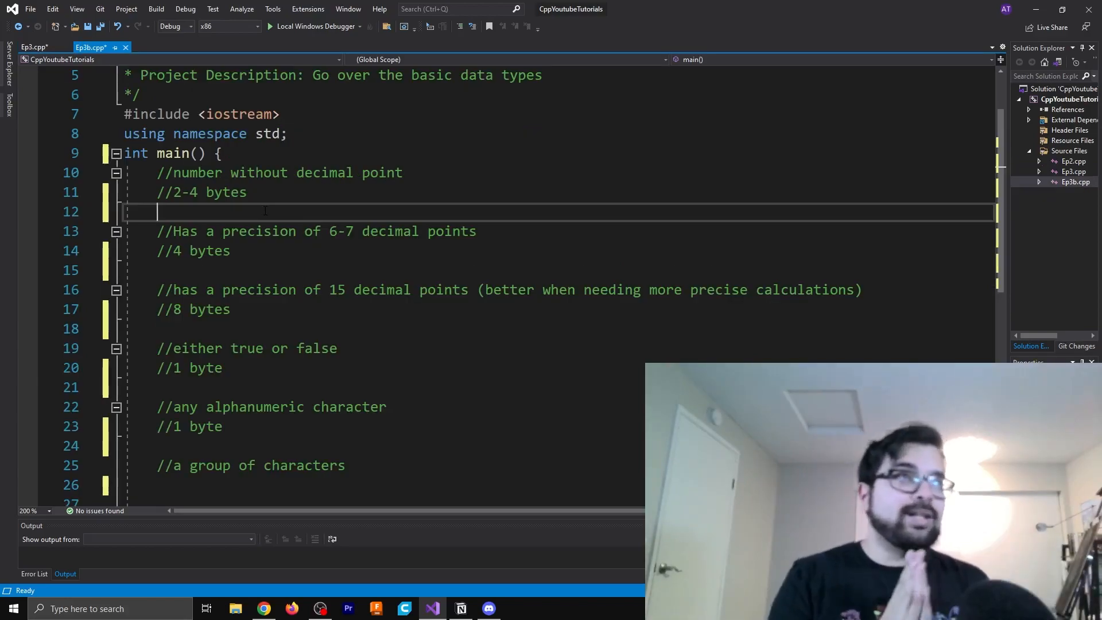
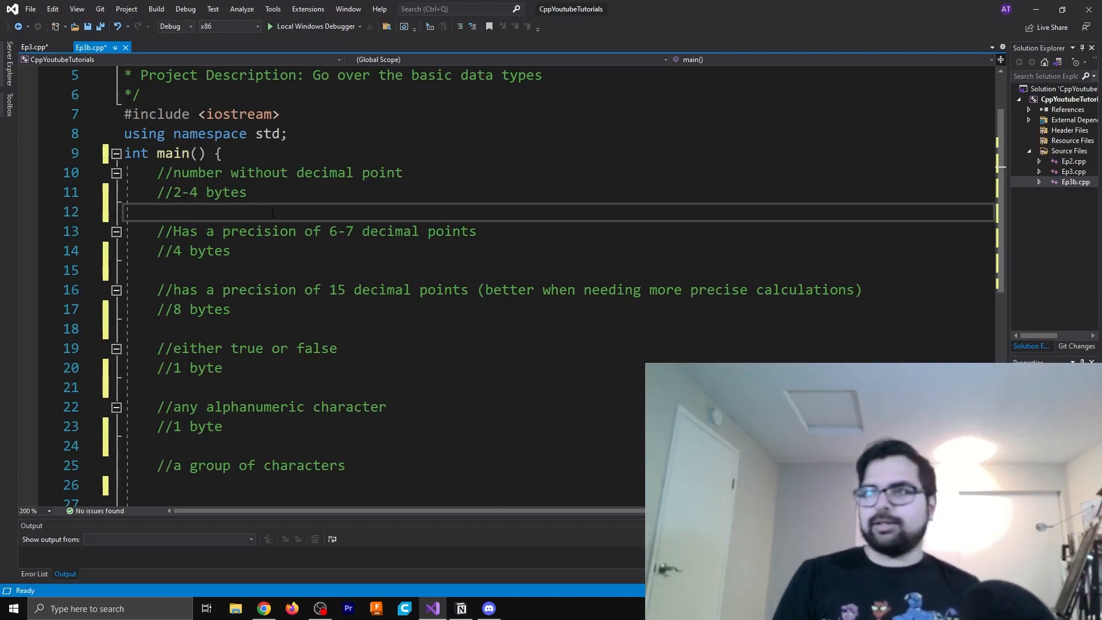
{"action": "type", "text": "int integer = 300;"}
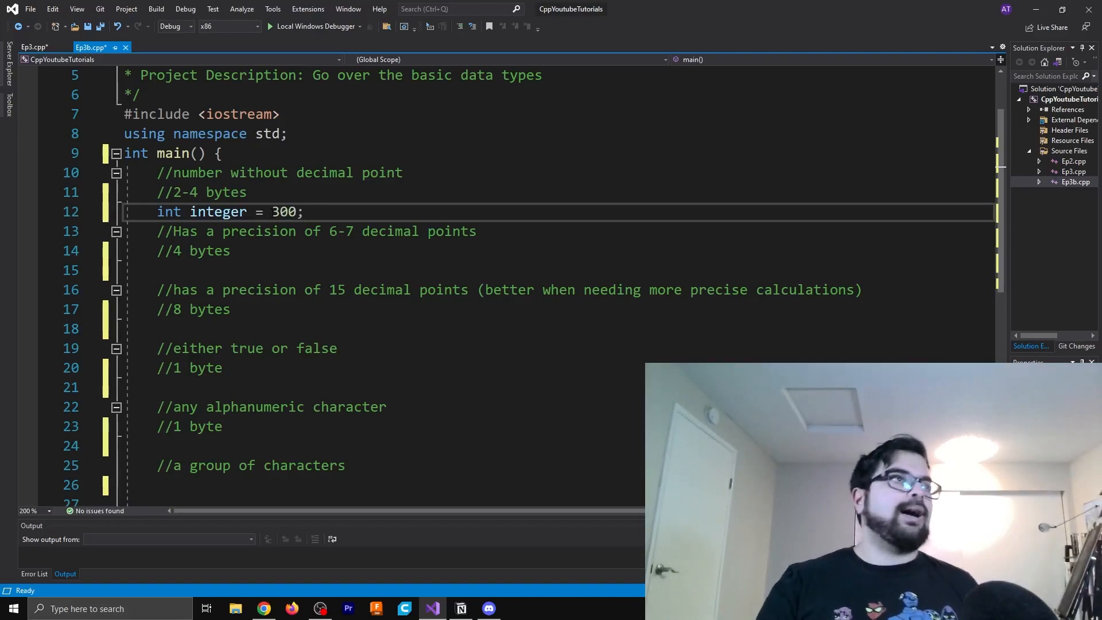
Finish 'int integer = 300;' and move to the line under the 4 bytes comment.
{"action": "double_click", "coordinate": [220, 211]}
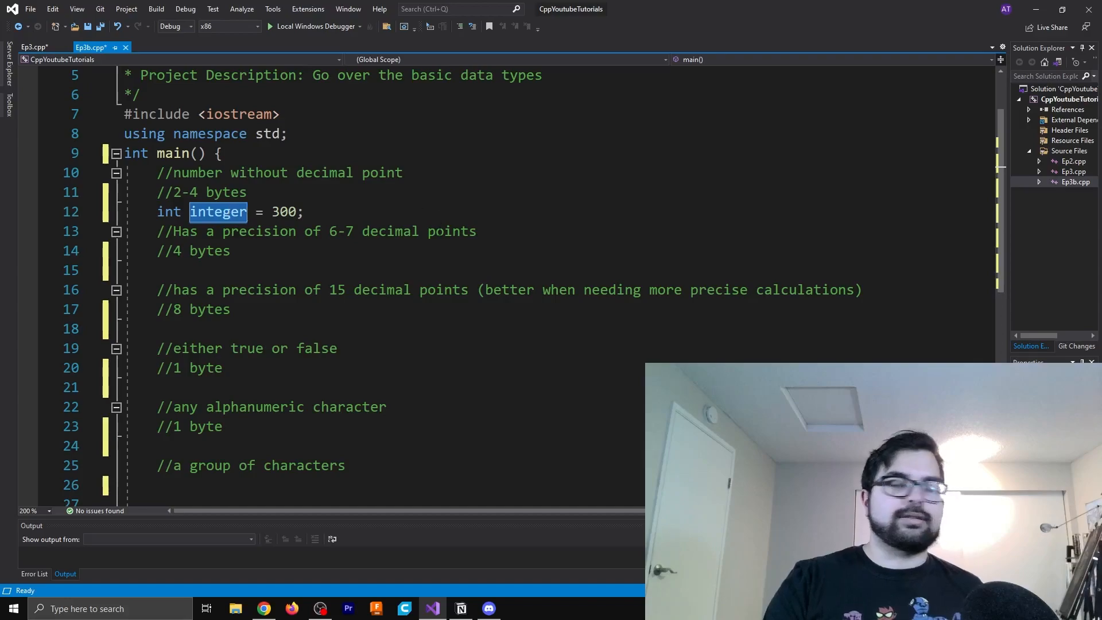
{"action": "left_click", "coordinate": [275, 270]}
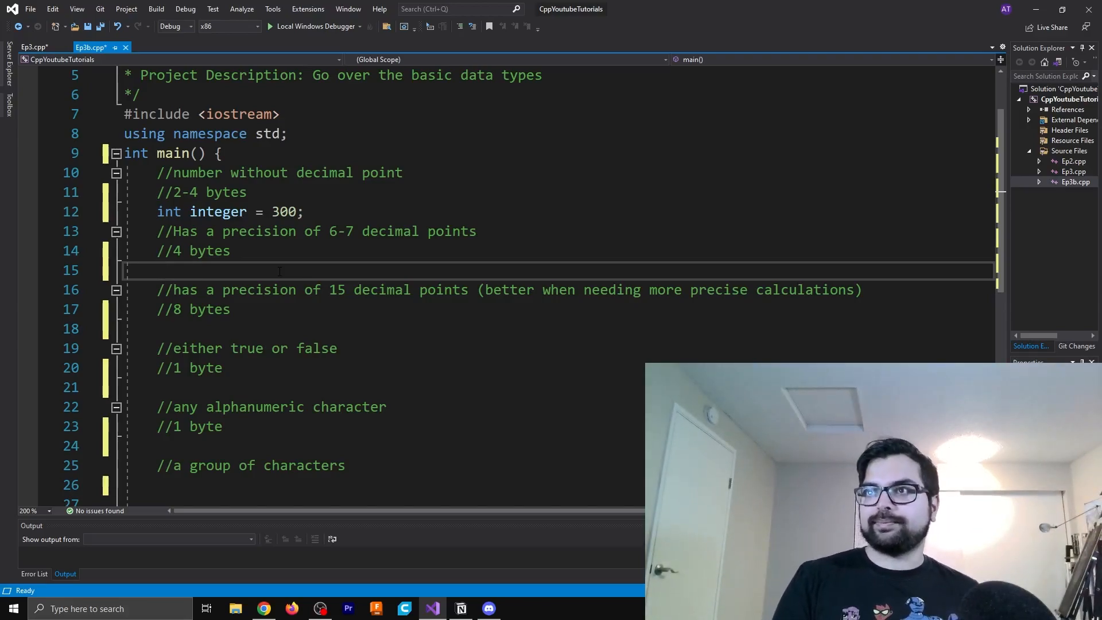
{"action": "type", "text": "float floatingPoint ="}
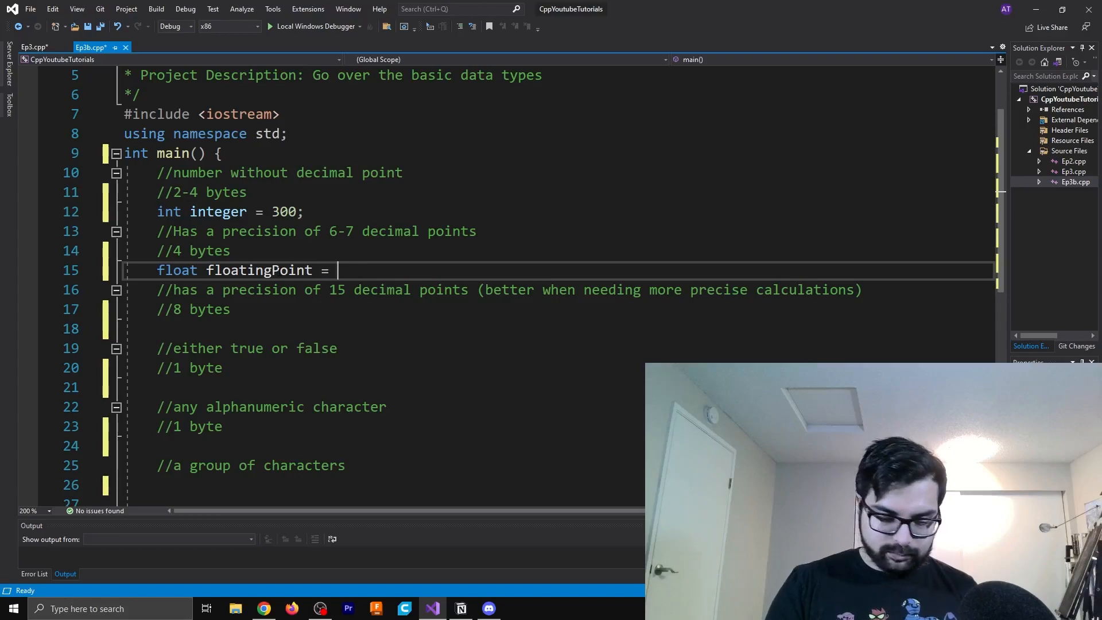
{"action": "type", "text": "."}
{"action": "type", "text": "44;"}
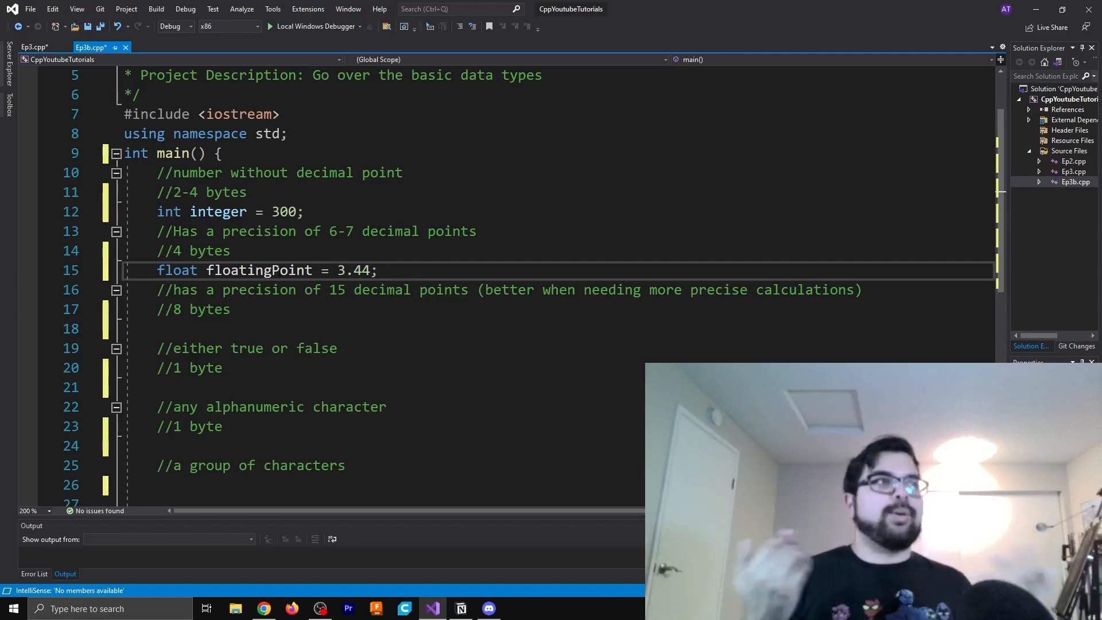
Finish 'float floatingPoint = 3.44;' and move under the 8 bytes comment.
{"action": "key", "text": "Down"}
{"action": "key", "text": "Down"}
{"action": "key", "text": "Down"}
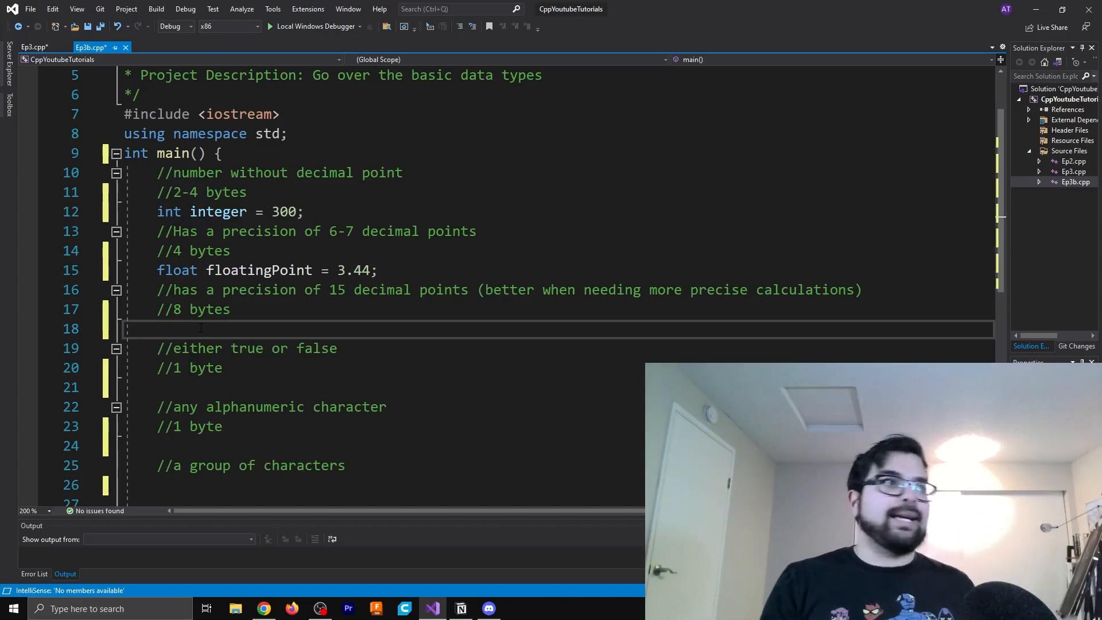
{"action": "type", "text": "d"}
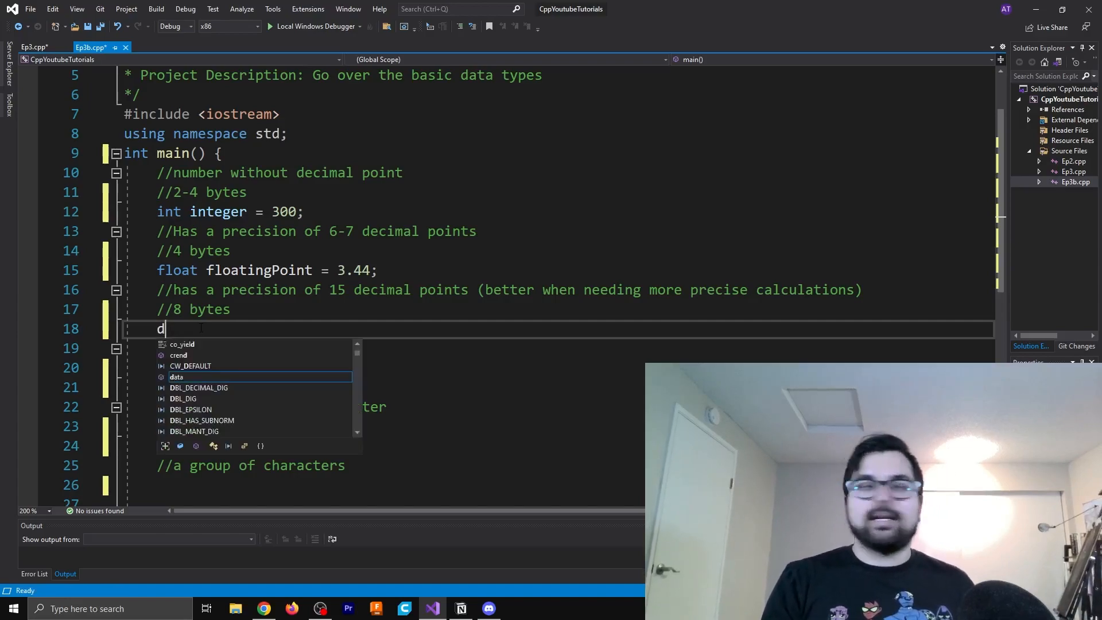
{"action": "type", "text": "ouble doublePrecision "}
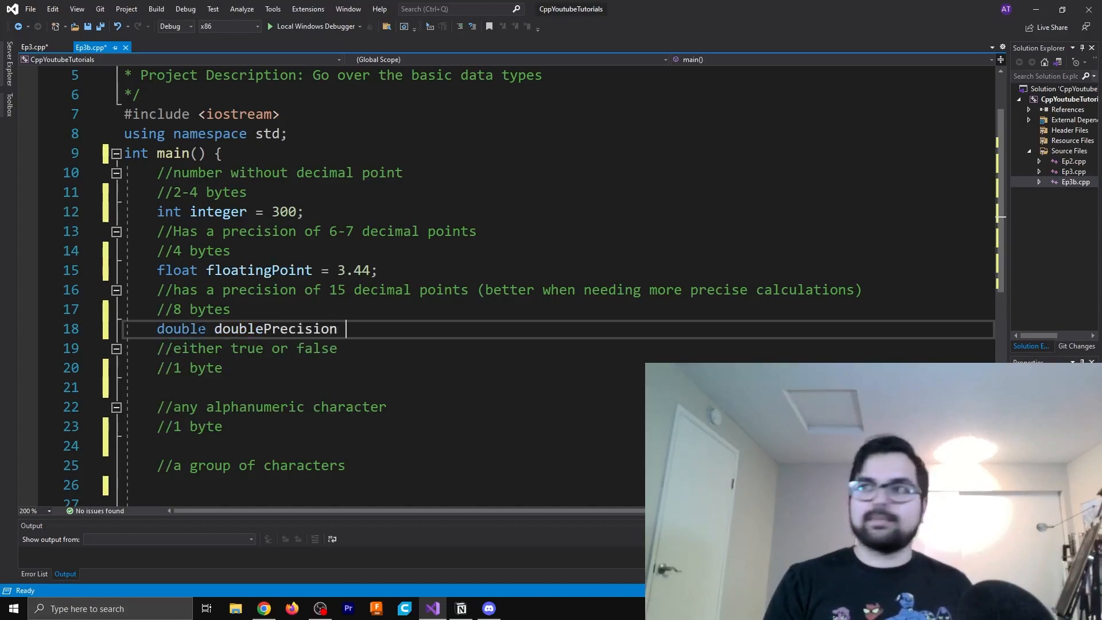
{"action": "type", "text": "= 3.44"}
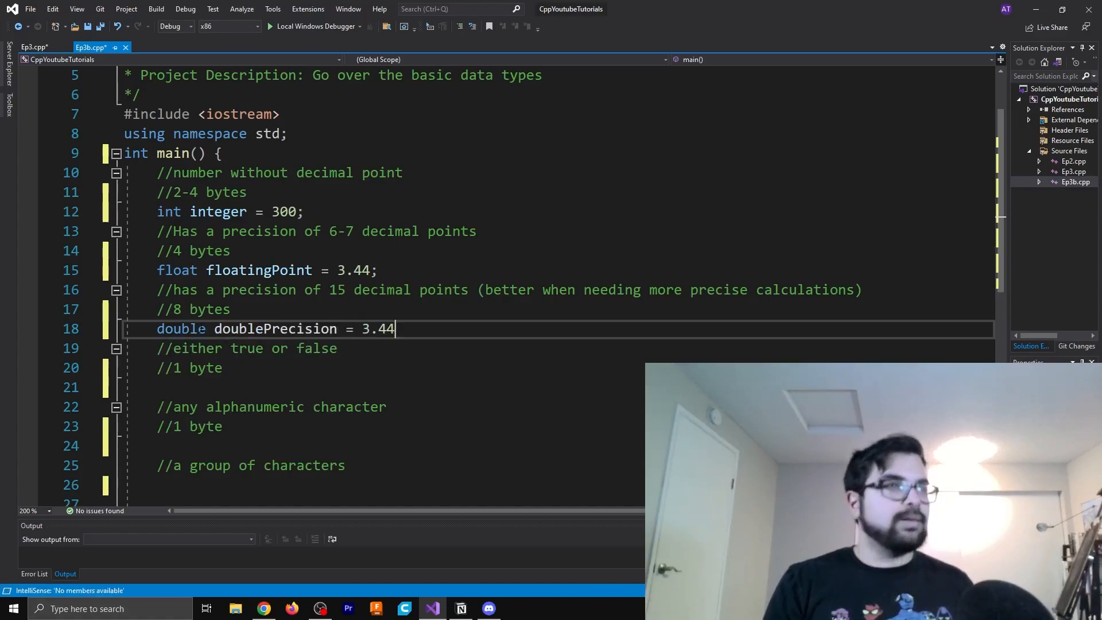
{"action": "type", "text": ";"}
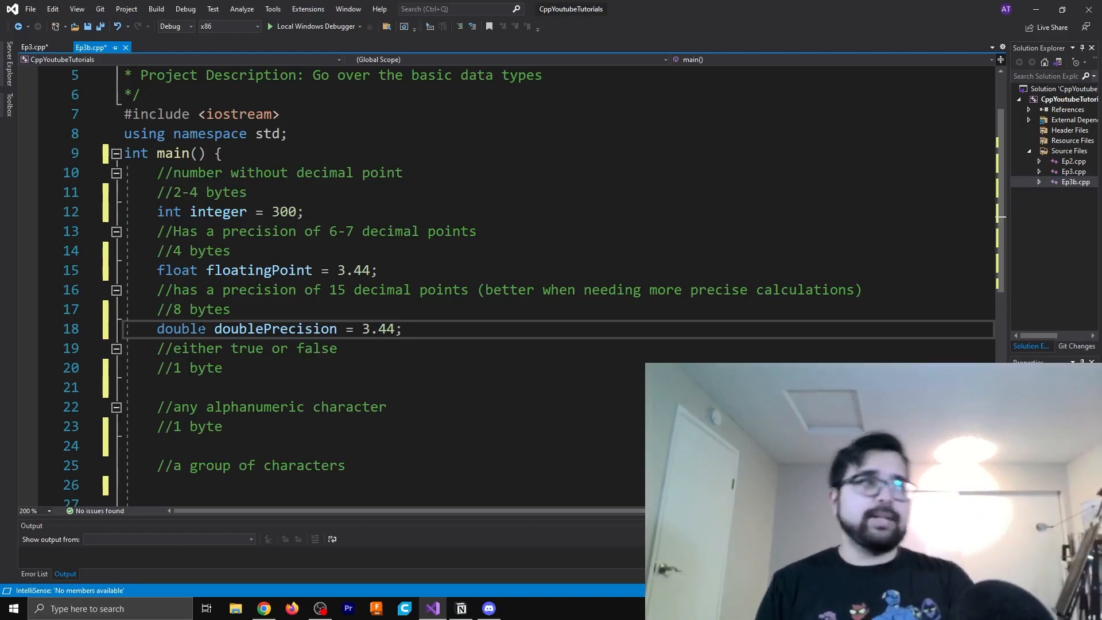
Finish 'double doublePrecision = 3.44;' and move under the true-or-false comment.
{"action": "key", "text": "Down"}
{"action": "key", "text": "Down"}
{"action": "key", "text": "Down"}
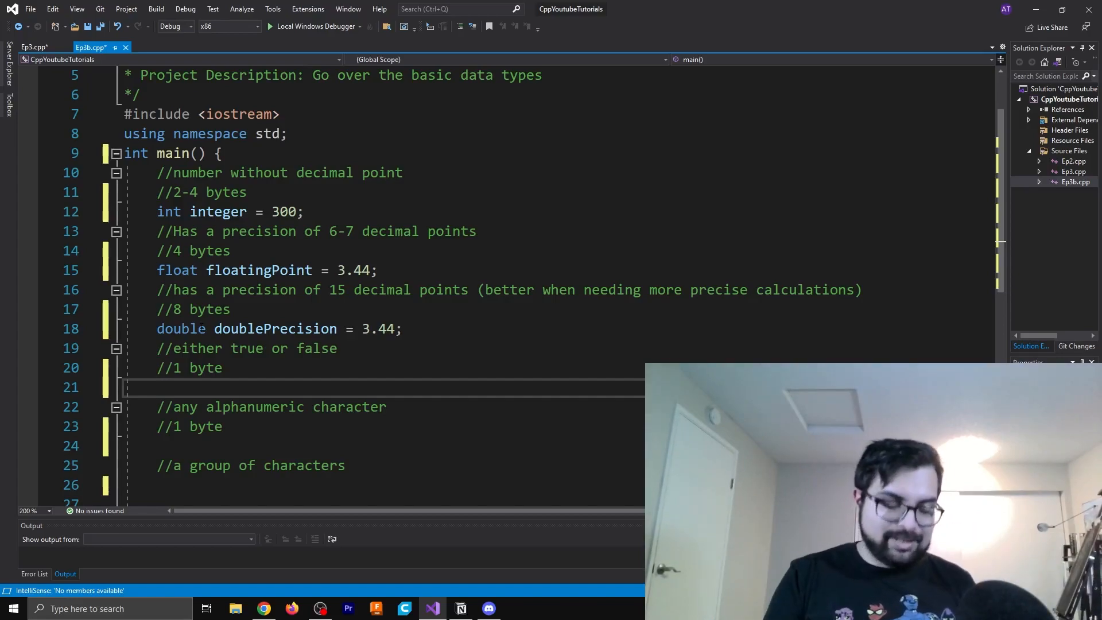
{"action": "type", "text": "bool"}
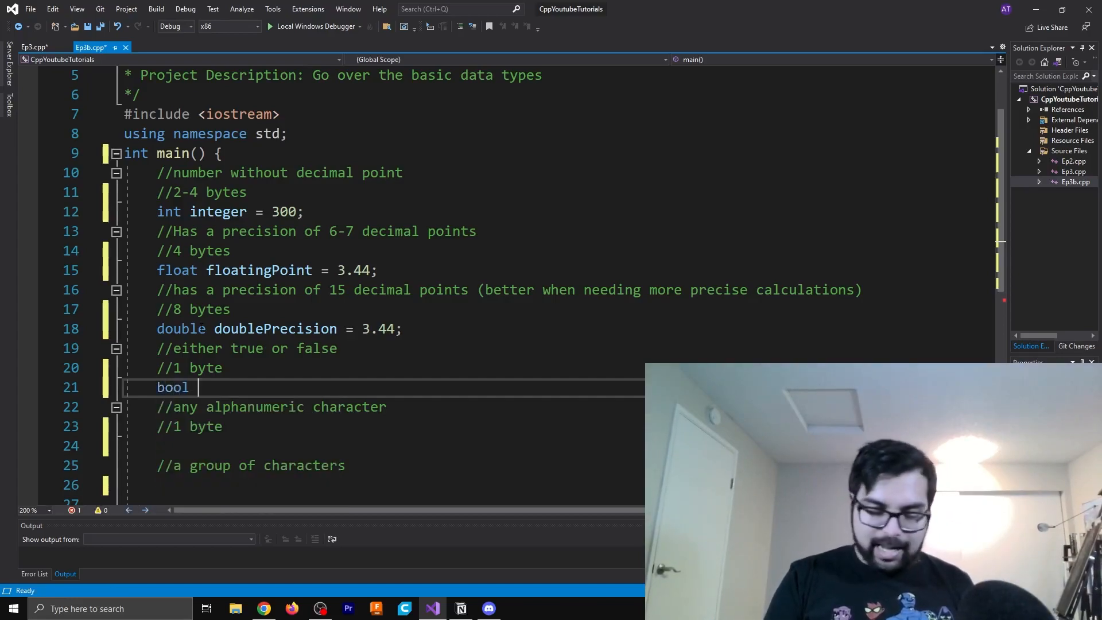
{"action": "type", "text": " binary"}
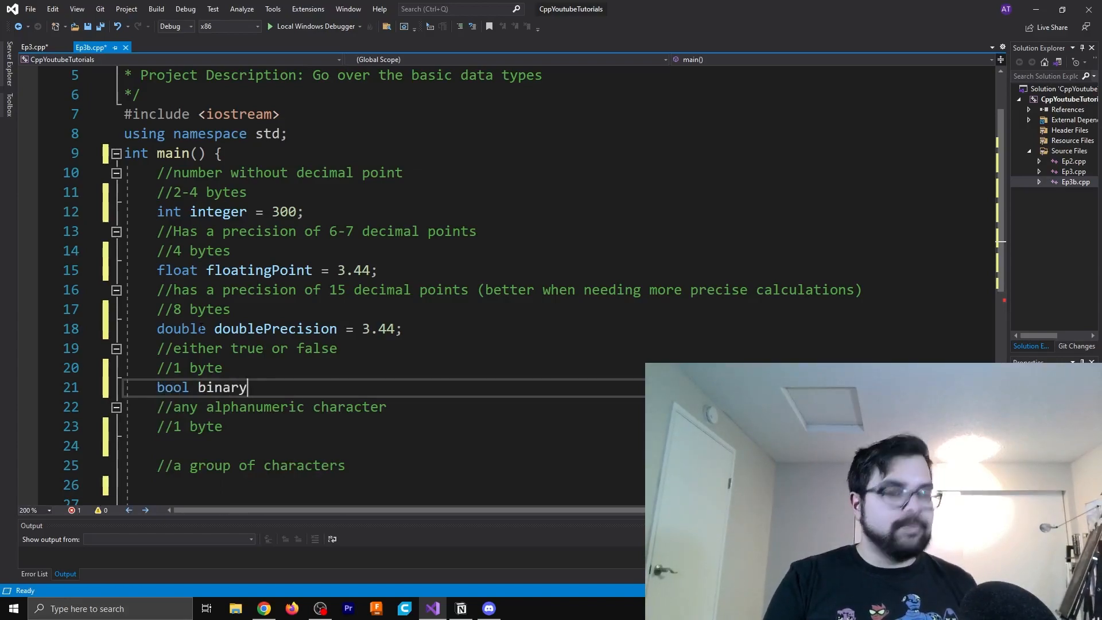
{"action": "type", "text": " = true"}
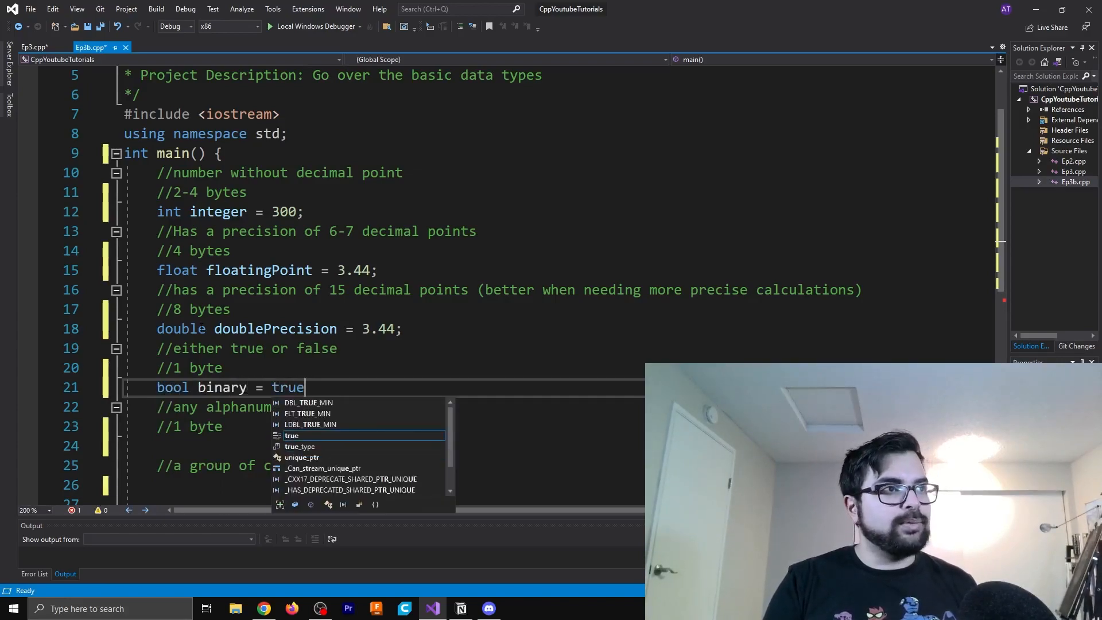
{"action": "type", "text": ";"}
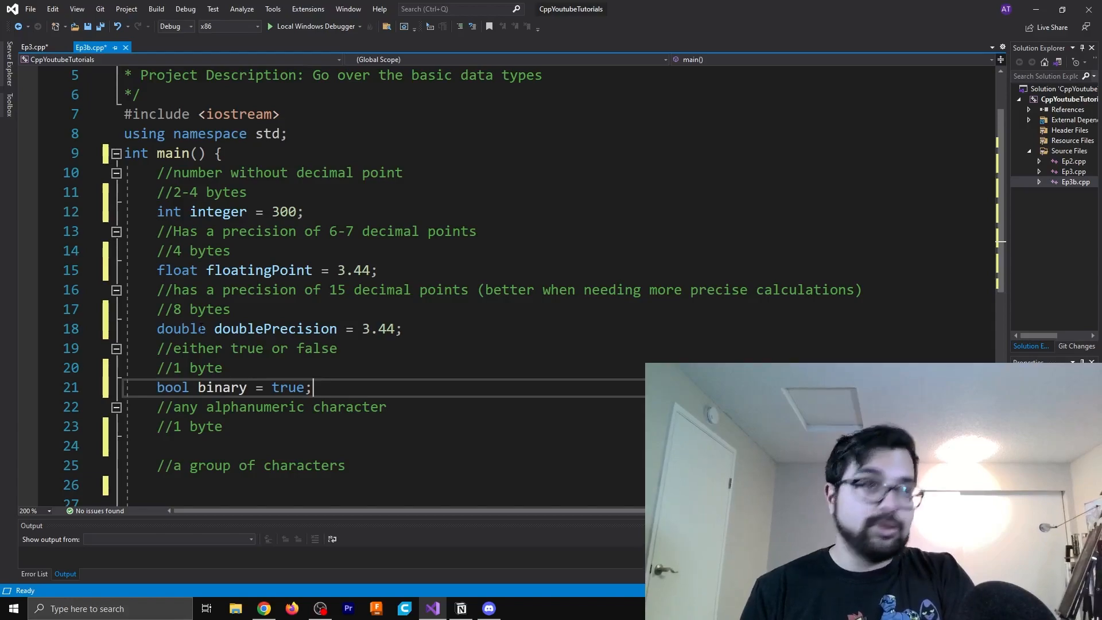
Finish 'bool binary = true;' and start an indented line under the 1 byte comment.
{"action": "key", "text": "Up"}
{"action": "key", "text": "Up"}
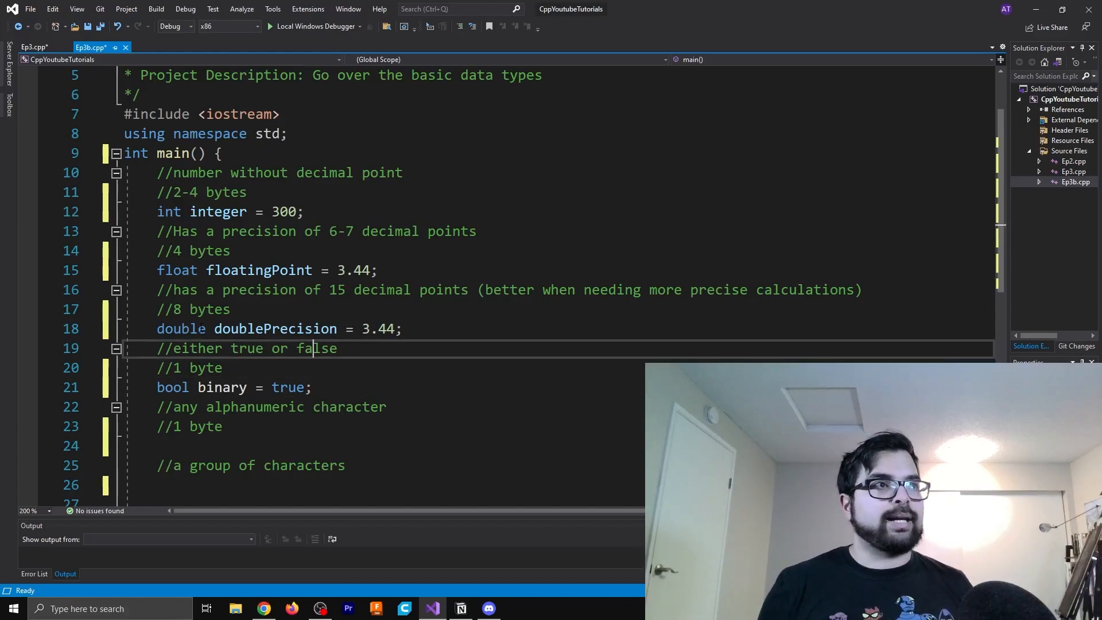
{"action": "key", "text": "Down"}
{"action": "key", "text": "Down"}
{"action": "key", "text": "Down"}
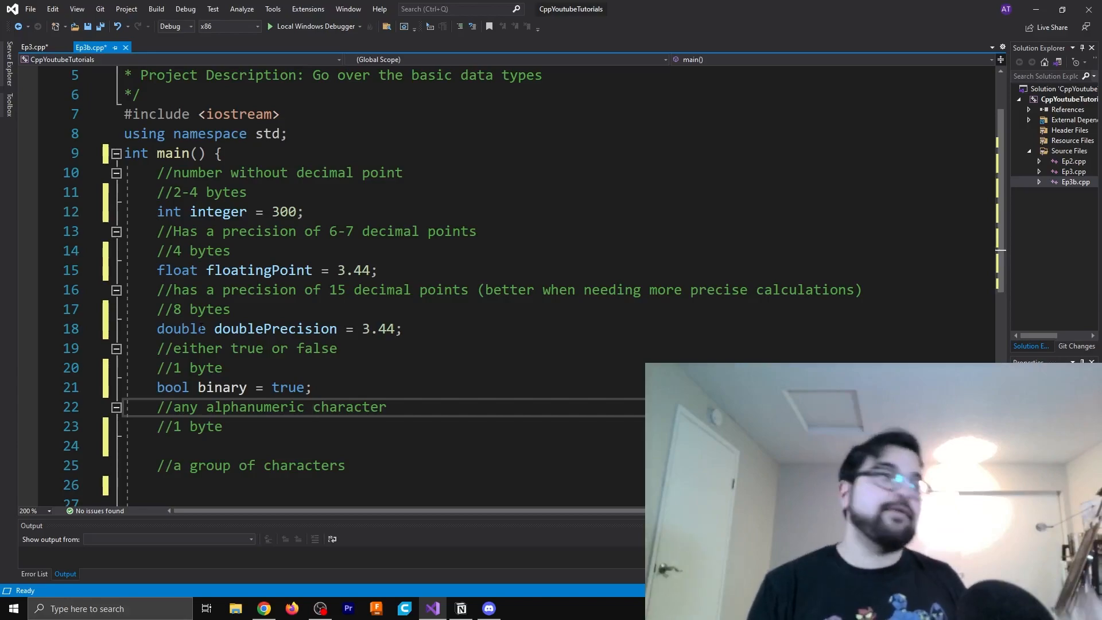
{"action": "key", "text": "Down"}
{"action": "key", "text": "Down"}
{"action": "key", "text": "Tab"}
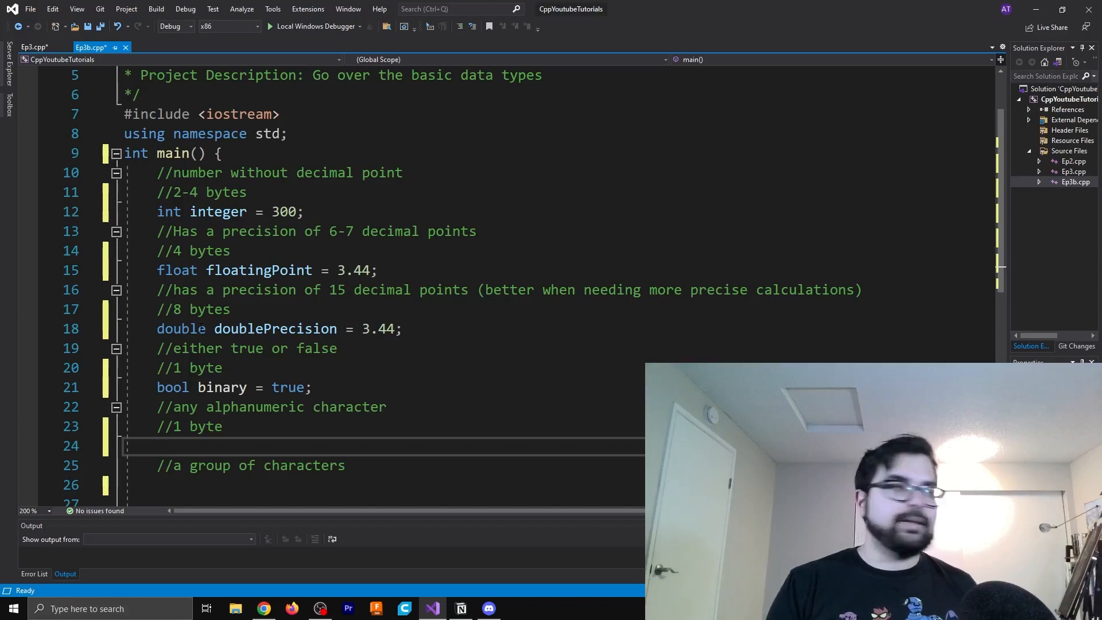
{"action": "type", "text": "char charact"}
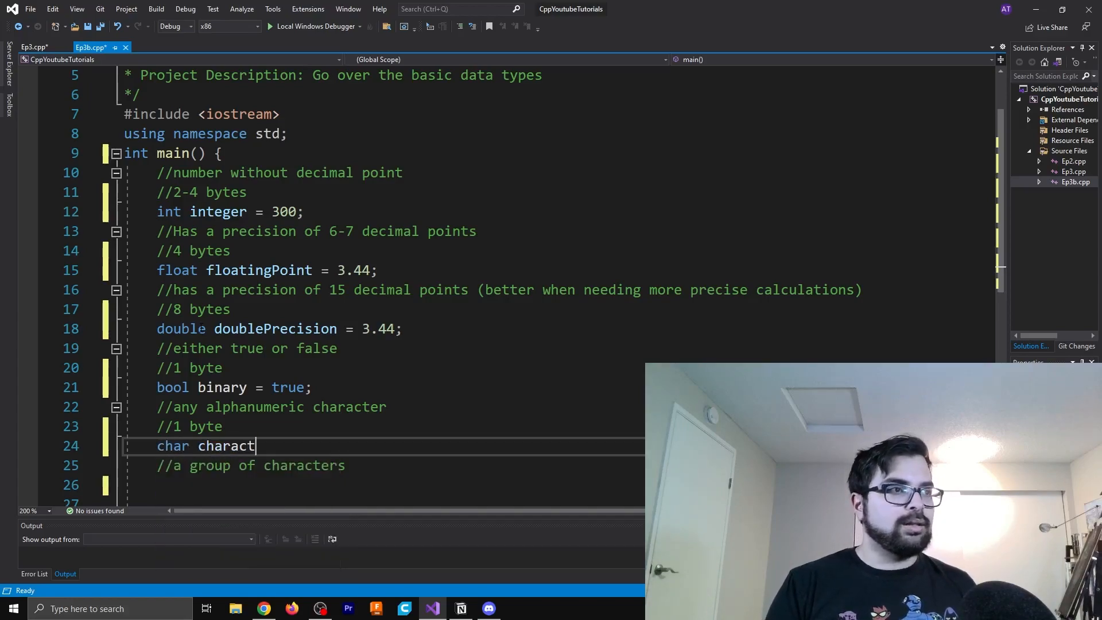
{"action": "type", "text": "er = 'A';"}
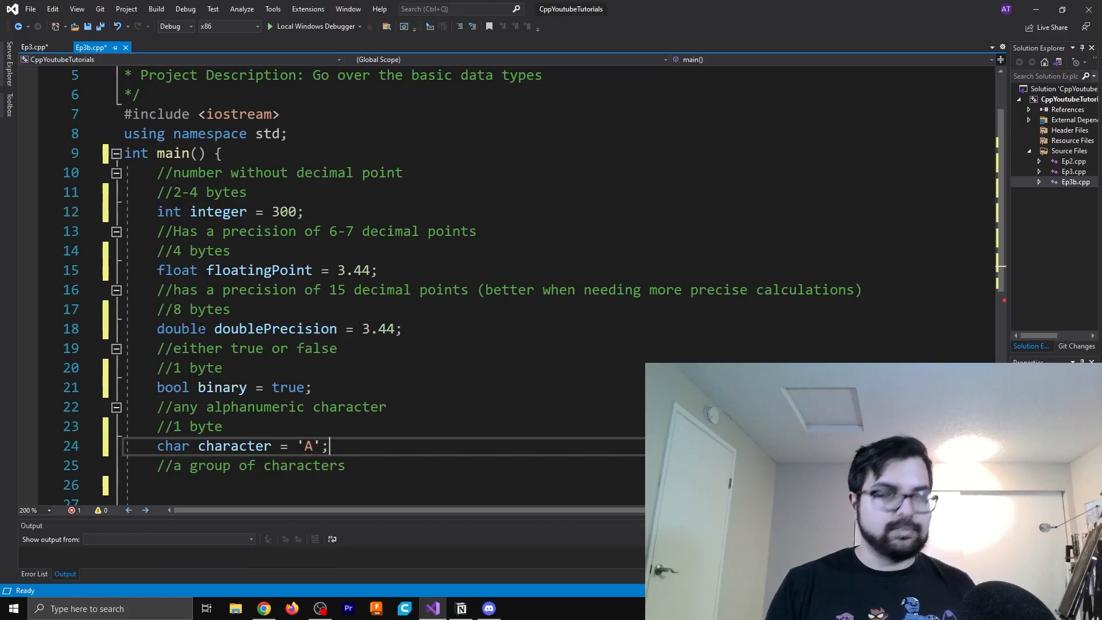
Change the char value to 'd' and move under the group of characters comment.
{"action": "key", "text": "BackSpace"}
{"action": "type", "text": "1"}
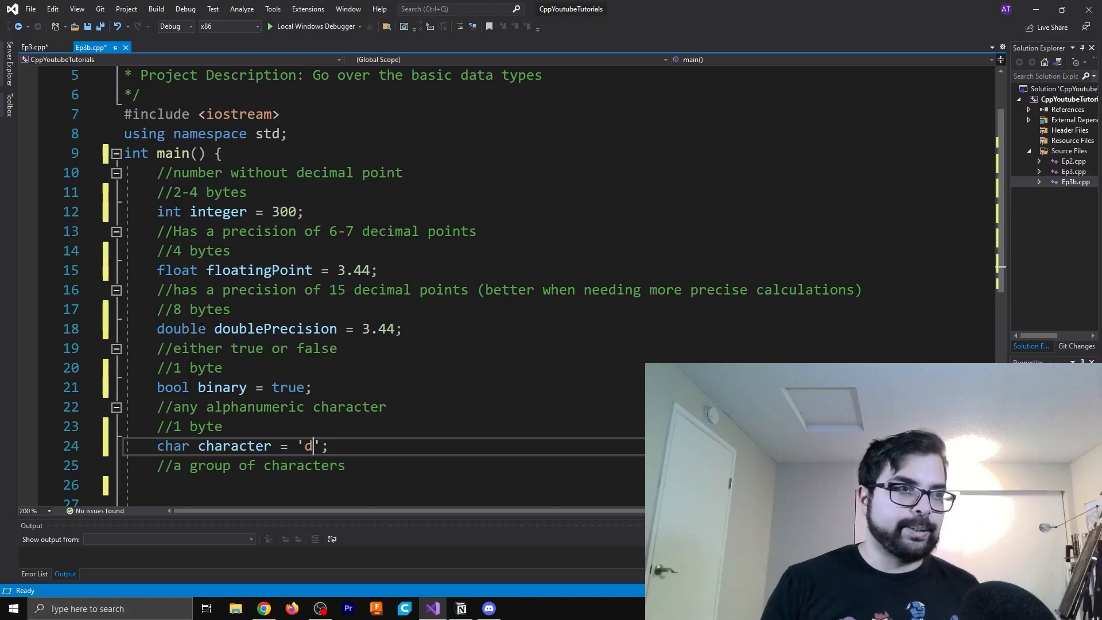
{"action": "left_click", "coordinate": [157, 486]}
{"action": "type", "text": "s"}
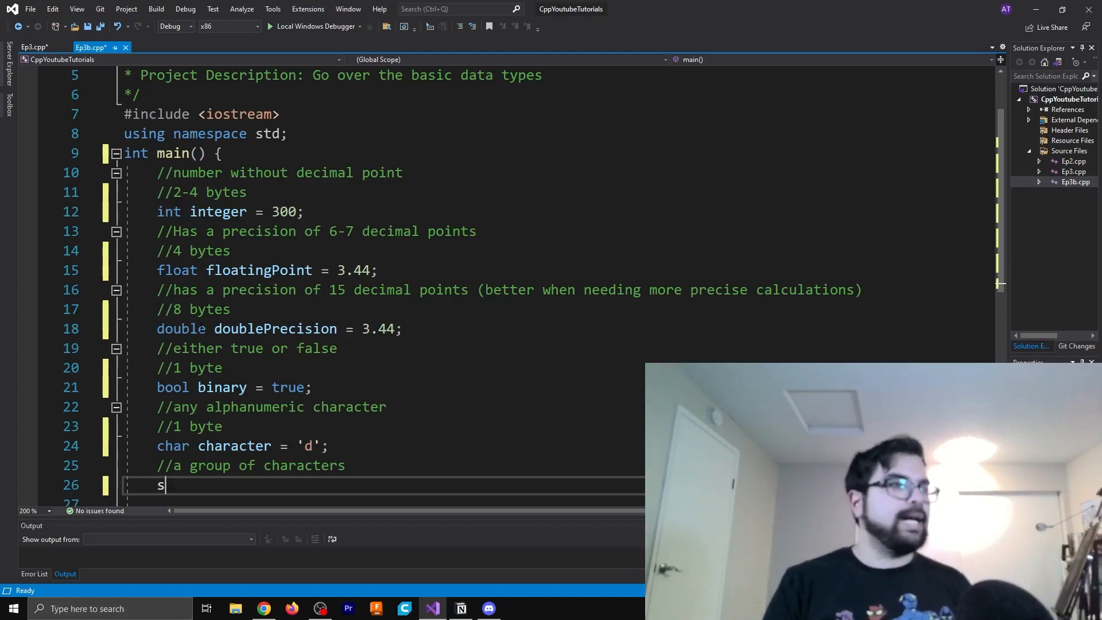
{"action": "type", "text": "tring str = "}
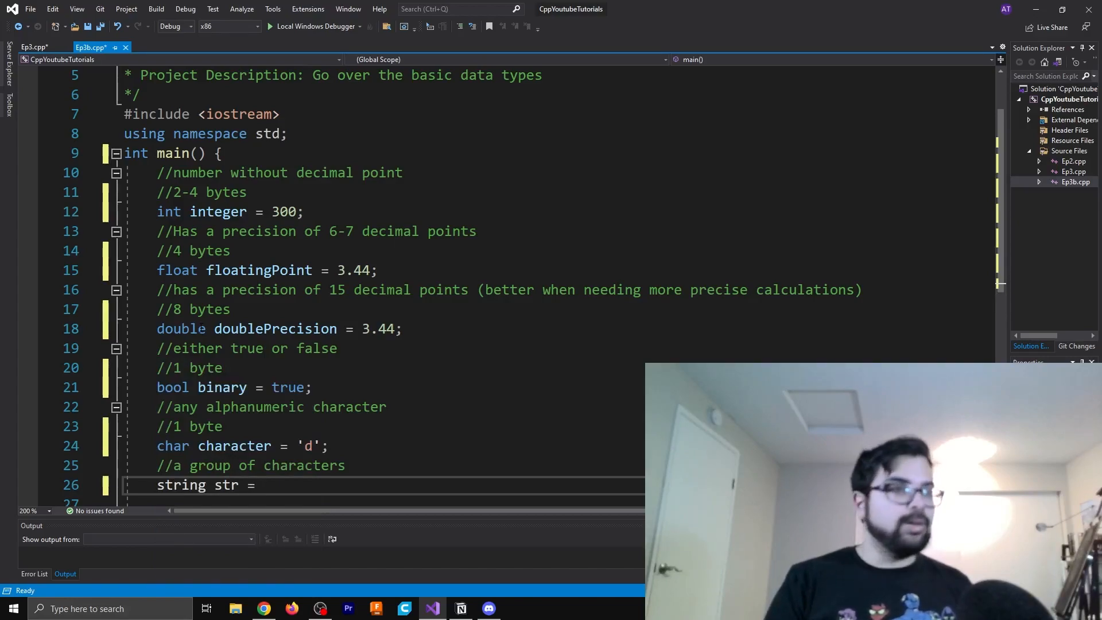
{"action": "type", "text": "\"Hello Wor"}
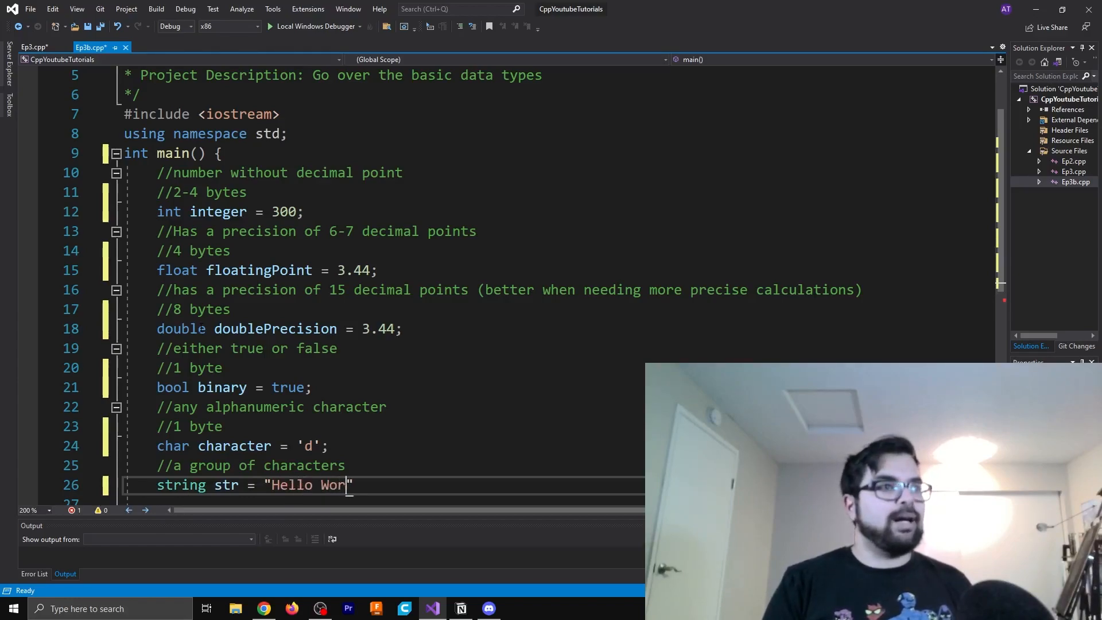
{"action": "type", "text": "!\";"}
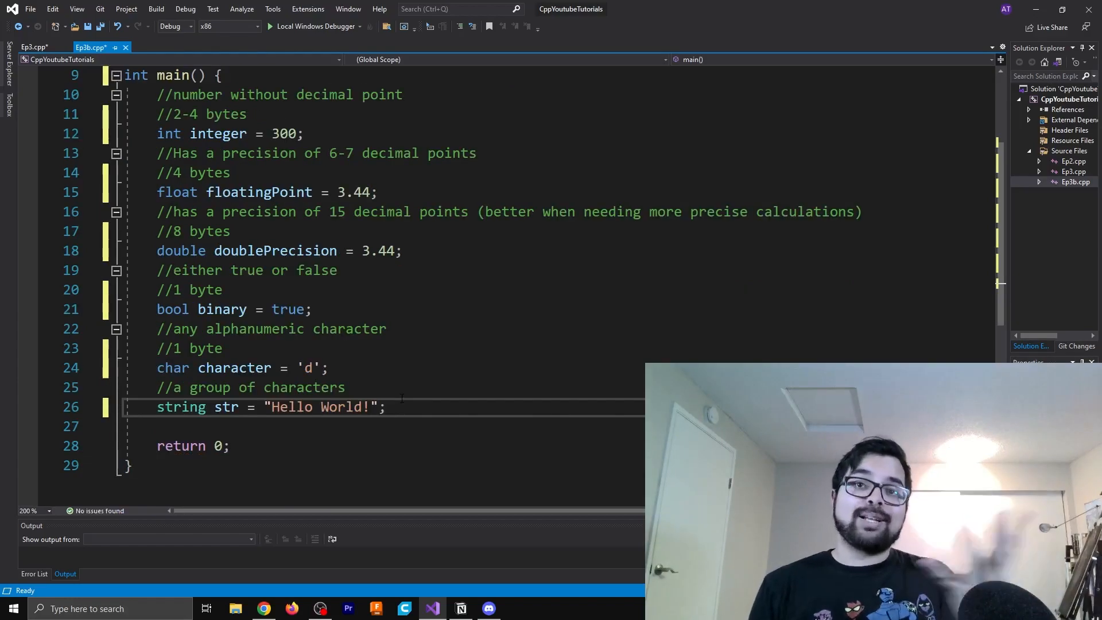